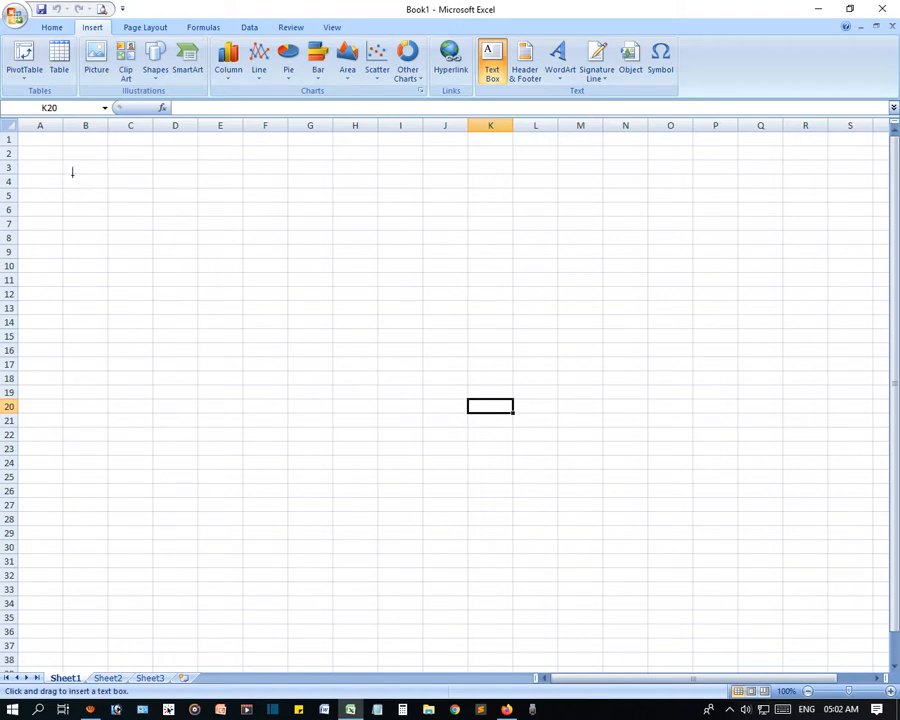
# - Draw a text box over about B4:I17, enter "Online School" in it, and move its upper-left corner to about H13
pyautogui.moveTo(81, 175)
pyautogui.mouseDown()
pyautogui.moveTo(241, 277)
pyautogui.moveTo(566, 361)
pyautogui.moveTo(685, 524)
pyautogui.moveTo(796, 599)
pyautogui.moveTo(520, 437)
pyautogui.moveTo(336, 284)
pyautogui.moveTo(423, 363)
pyautogui.mouseUp()
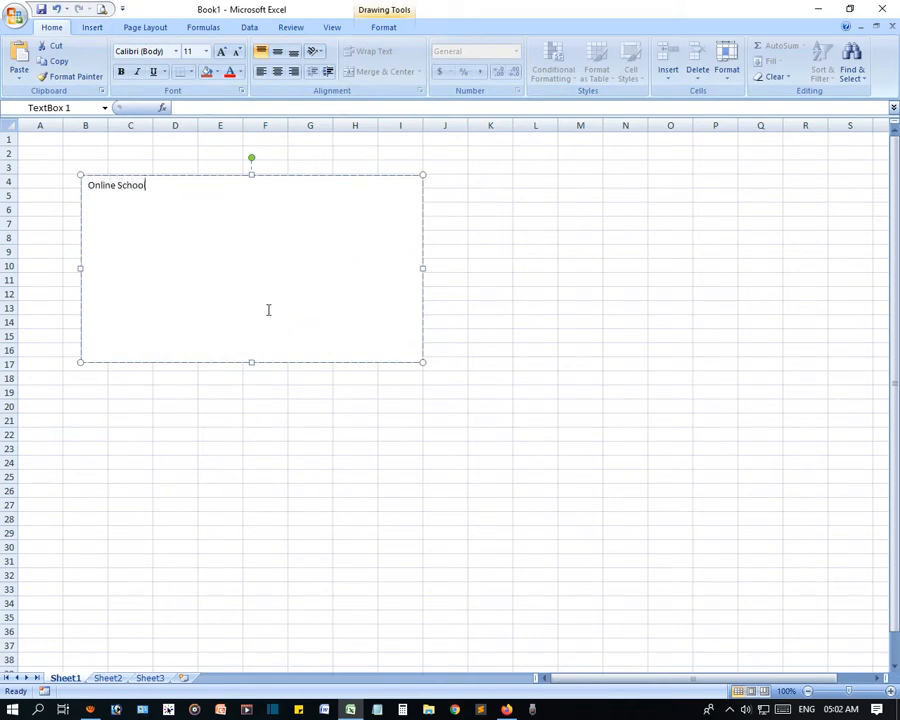
pyautogui.moveTo(168, 204); pyautogui.dragTo(83, 186)
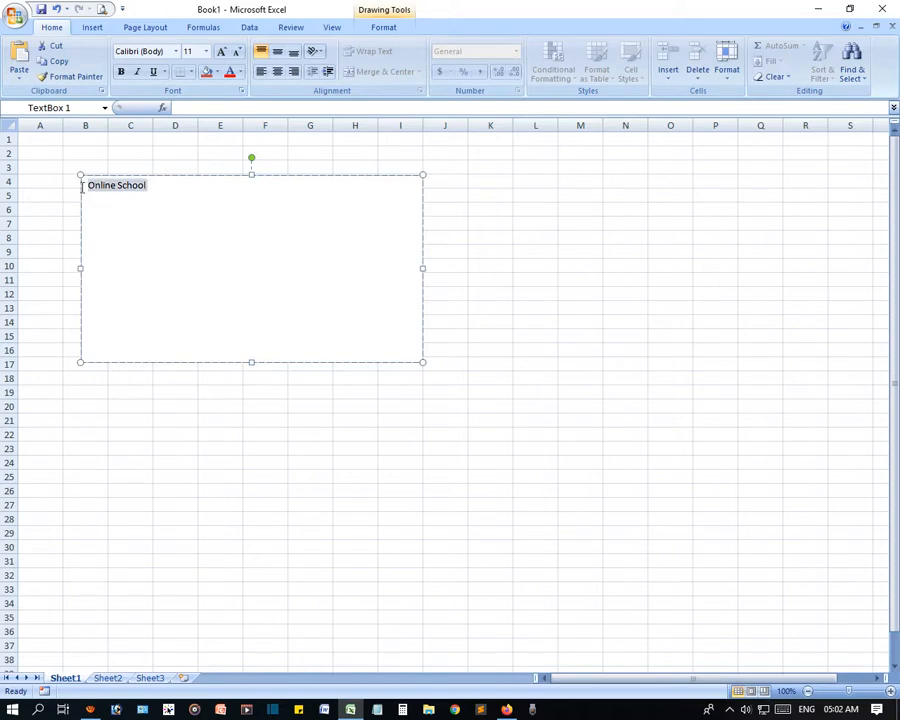
pyautogui.click(269, 187)
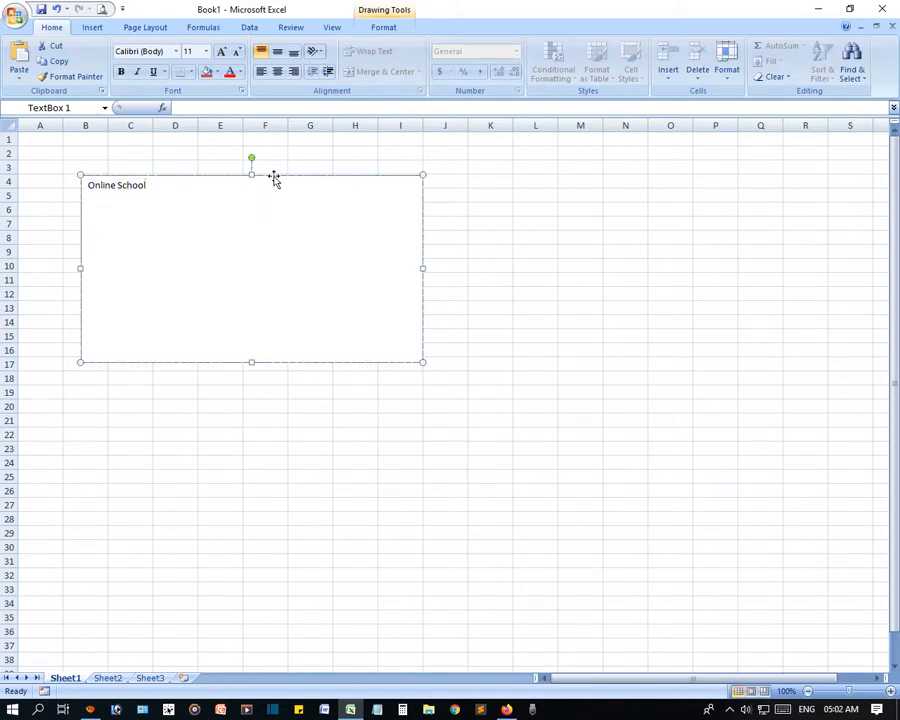
pyautogui.moveTo(274, 178); pyautogui.dragTo(556, 311)
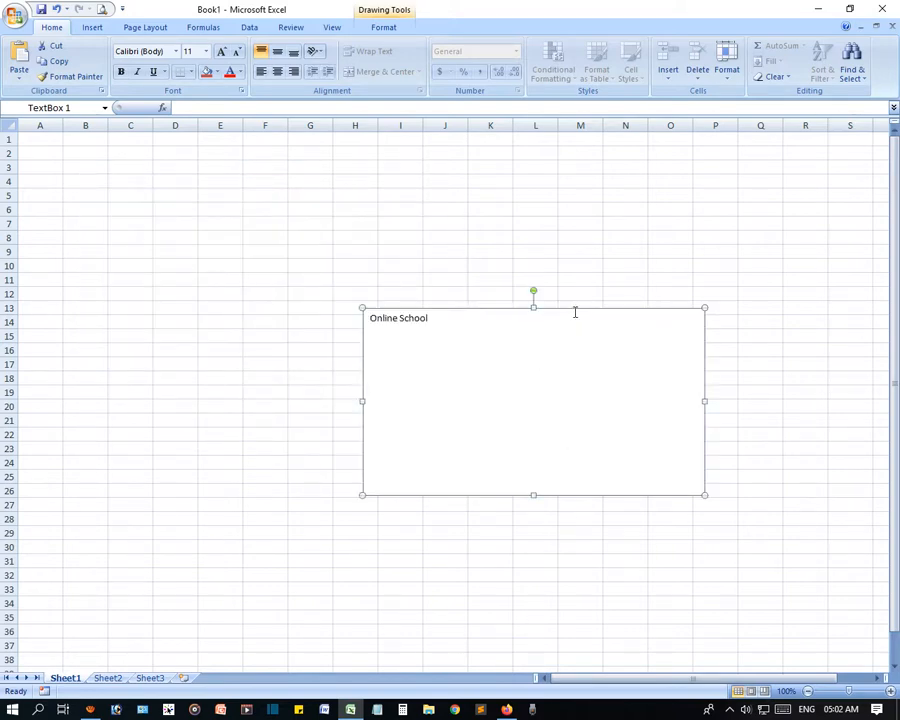
# - Enter "Online School" in cell C5
pyautogui.click(209, 211)
pyautogui.click(135, 197)
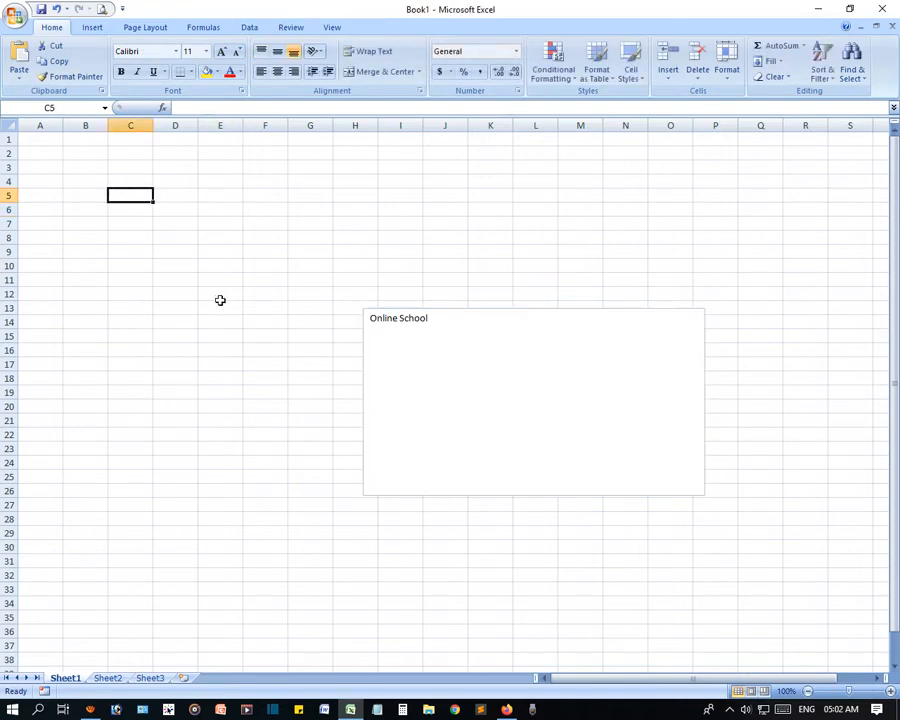
pyautogui.write('Online School')
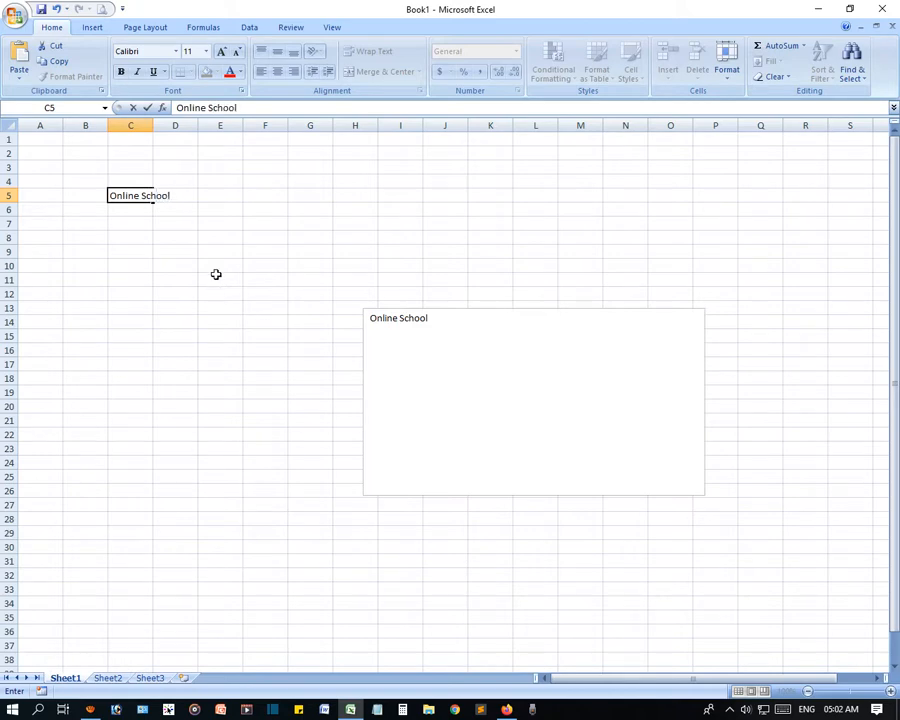
pyautogui.click(216, 278)
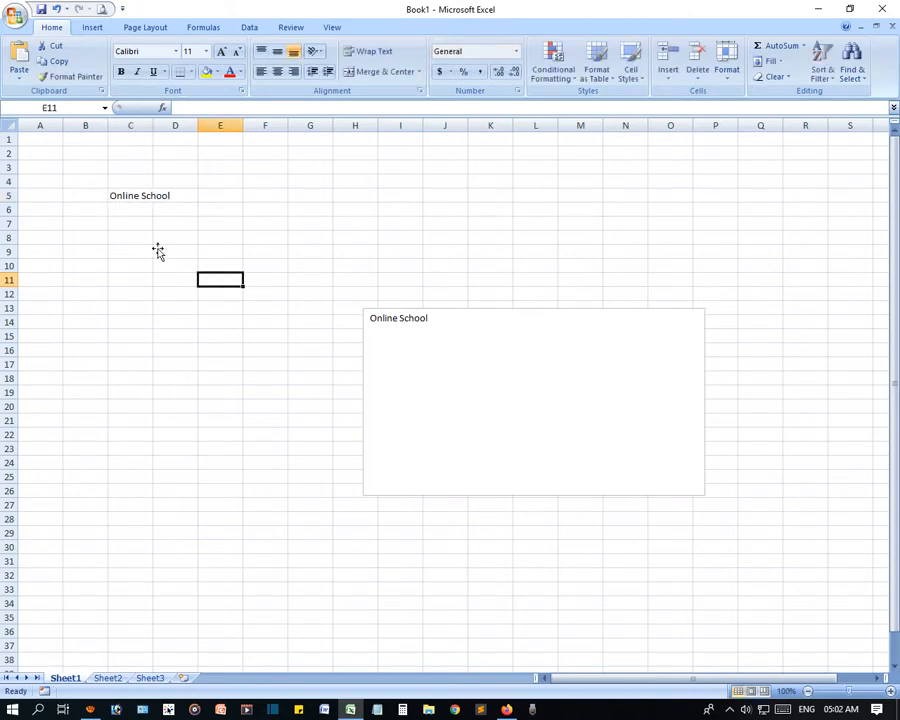
# - Move the C5 entry to cell E15 and reposition the text box so its upper-left corner sits at about G8
pyautogui.click(137, 202)
pyautogui.moveTo(144, 205); pyautogui.dragTo(222, 348)
pyautogui.click(514, 339)
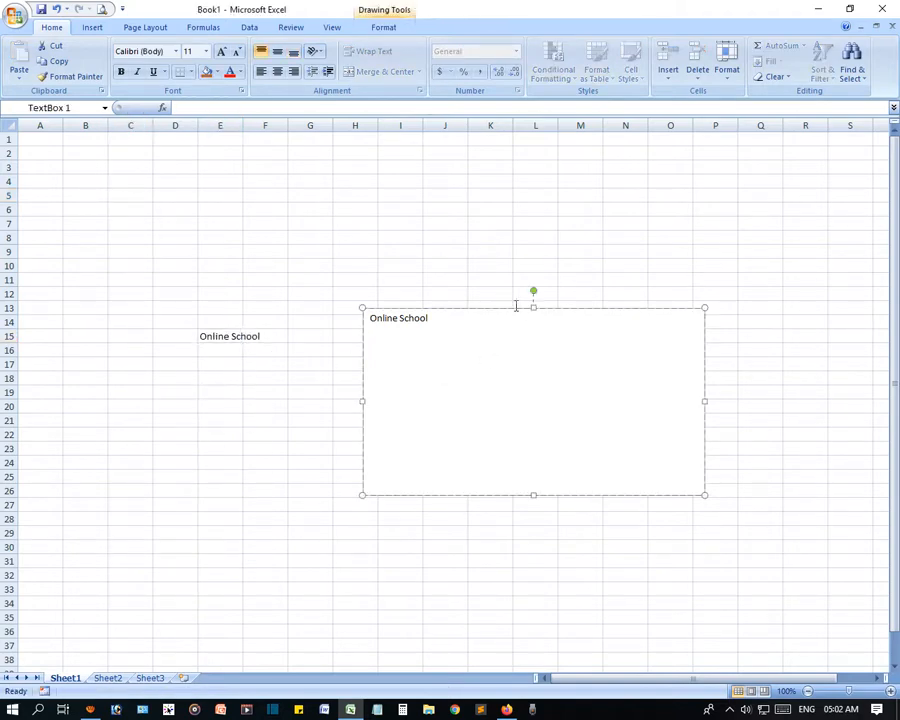
pyautogui.moveTo(514, 309); pyautogui.dragTo(457, 238)
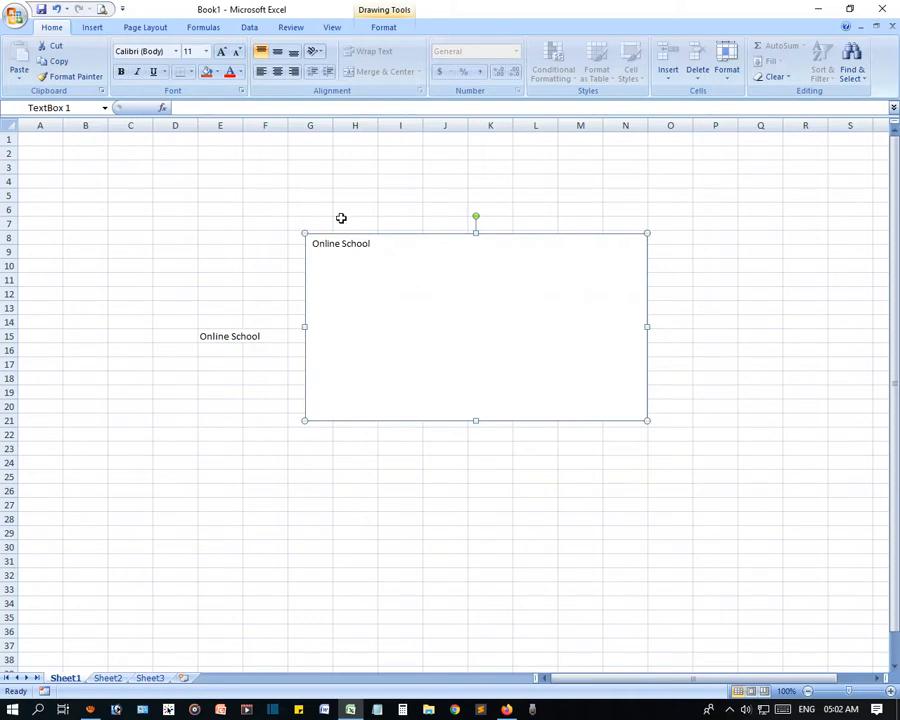
pyautogui.click(473, 292)
# - Widen column E so that the "Online School" entry in E15 fits inside its cell
pyautogui.click(217, 339)
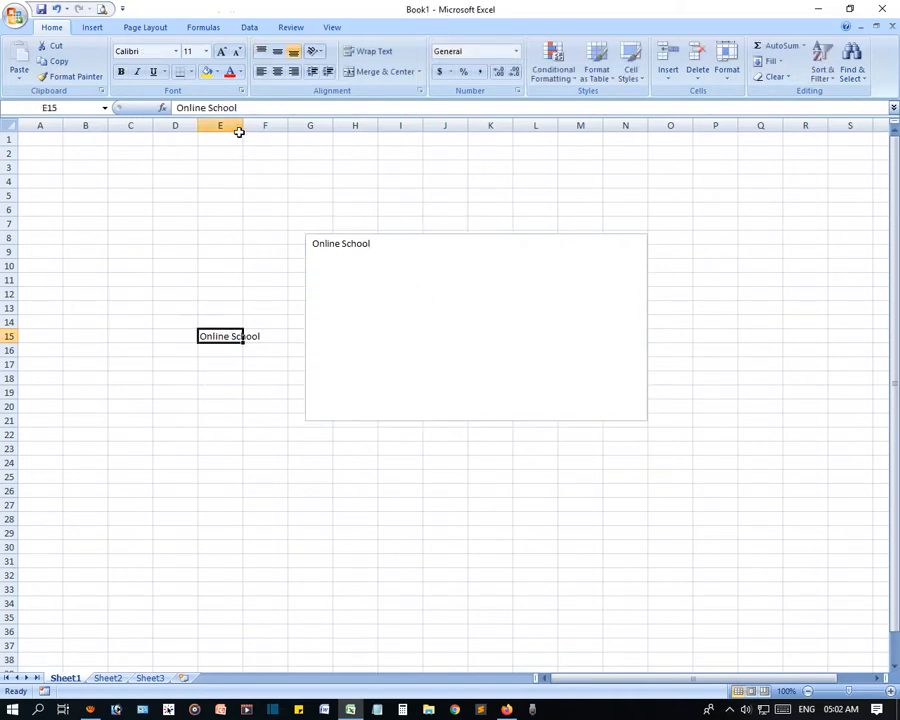
pyautogui.moveTo(241, 126); pyautogui.dragTo(264, 126)
pyautogui.click(248, 392)
pyautogui.click(238, 337)
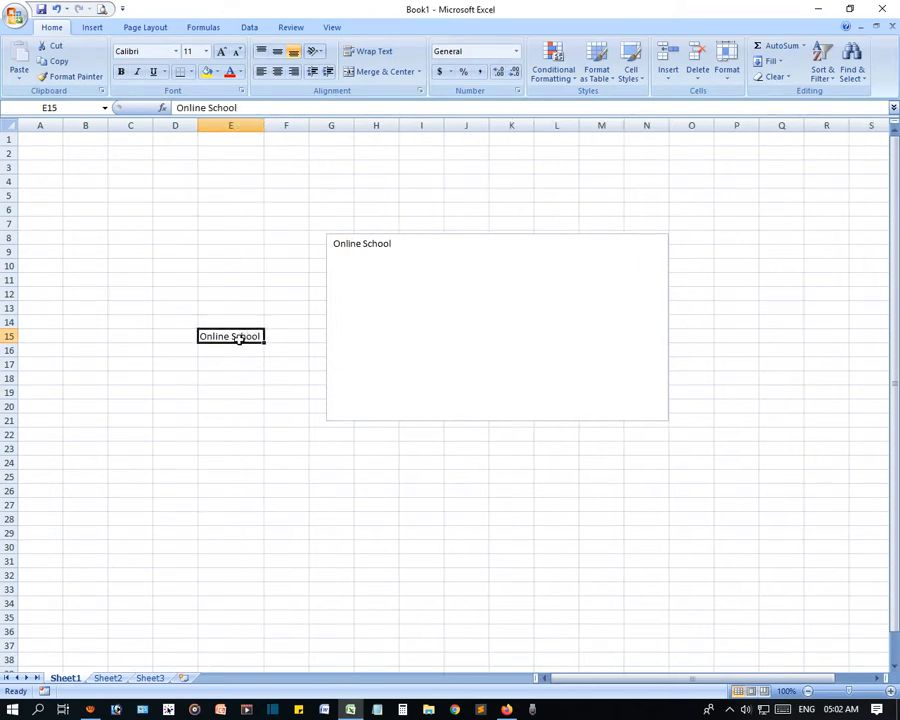
# - Move the "Online School" entry from cell E15 to cell D18
pyautogui.moveTo(231, 345); pyautogui.dragTo(180, 381)
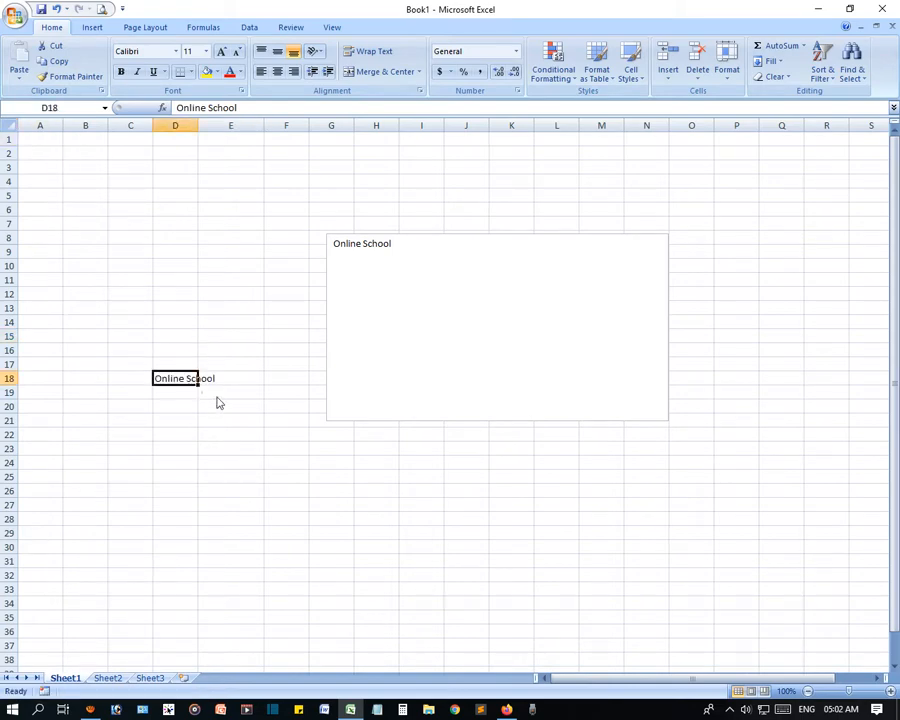
pyautogui.click(242, 406)
pyautogui.click(181, 380)
pyautogui.click(390, 309)
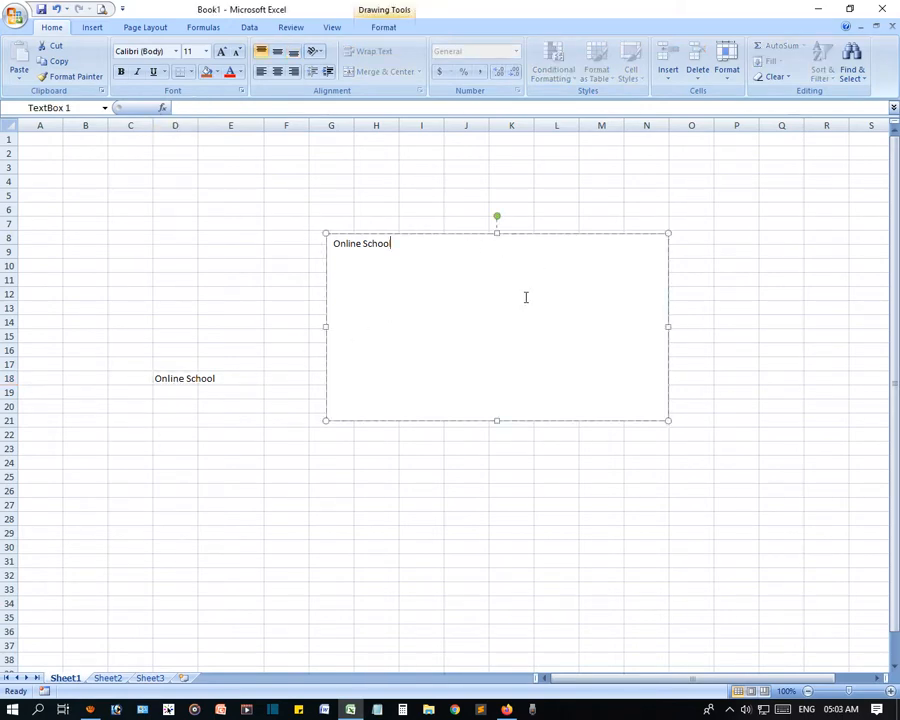
# - Insert a second, smaller text box over about B4:F11 and enter "Online School" in it
pyautogui.click(92, 27)
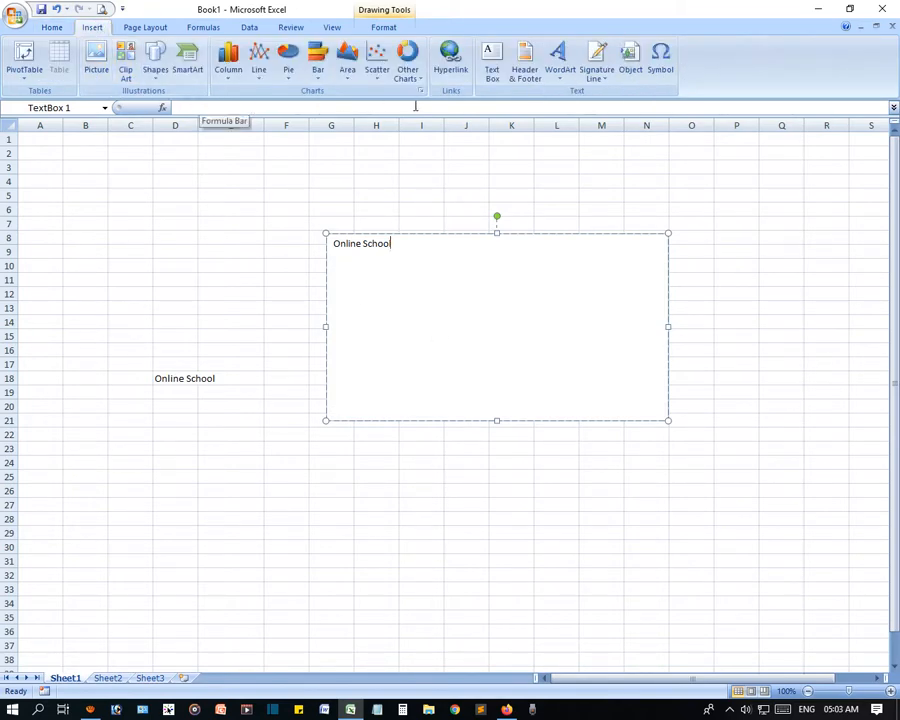
pyautogui.click(491, 62)
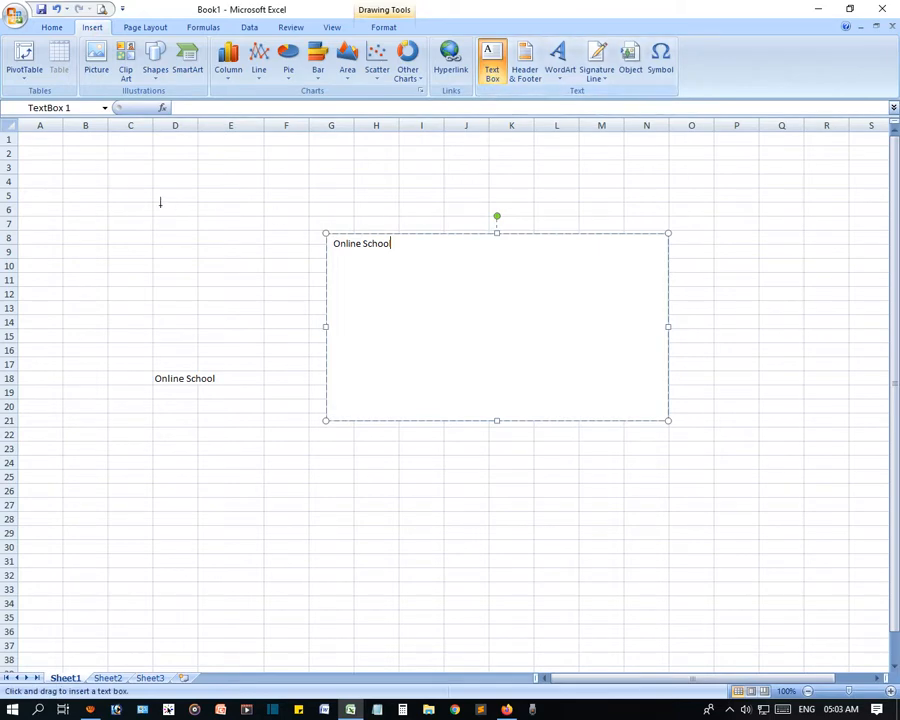
pyautogui.moveTo(71, 173); pyautogui.dragTo(287, 279)
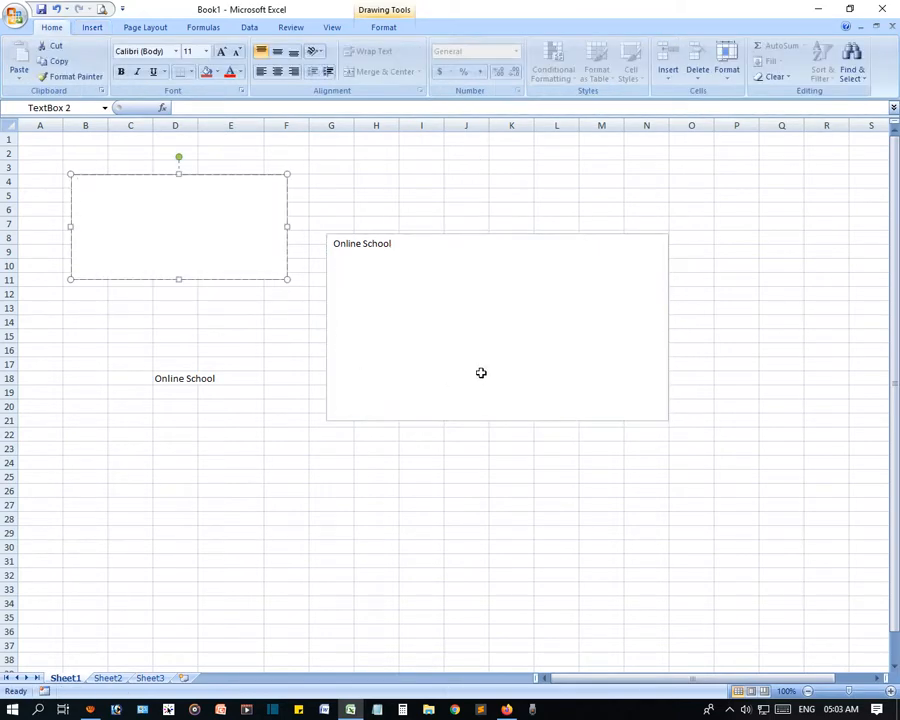
pyautogui.click(406, 336)
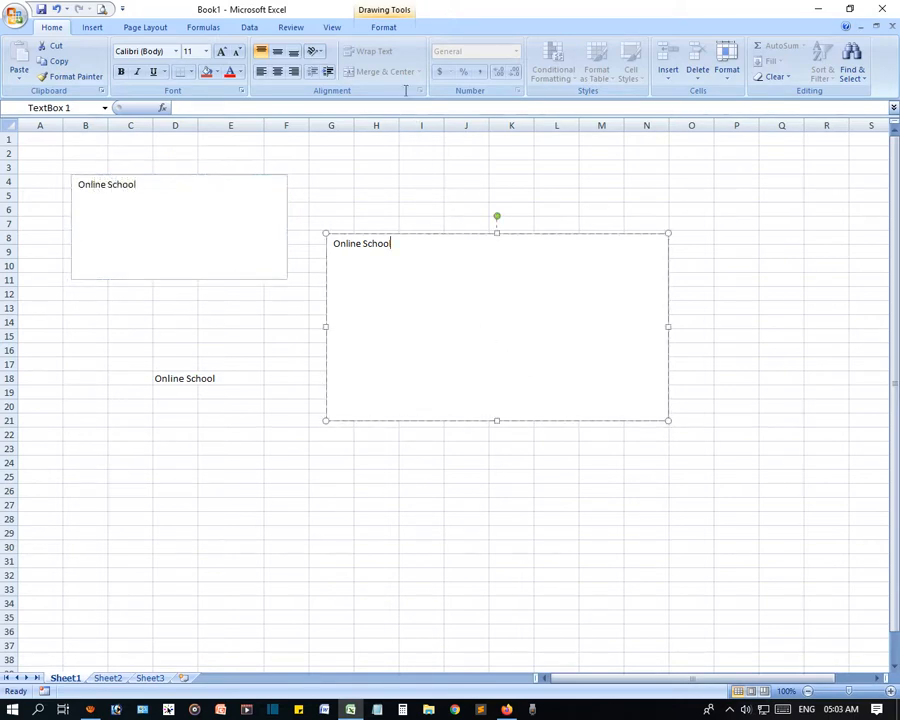
# - Change the larger text box's shape to the striped right block arrow
pyautogui.click(374, 520)
pyautogui.click(420, 263)
pyautogui.click(384, 27)
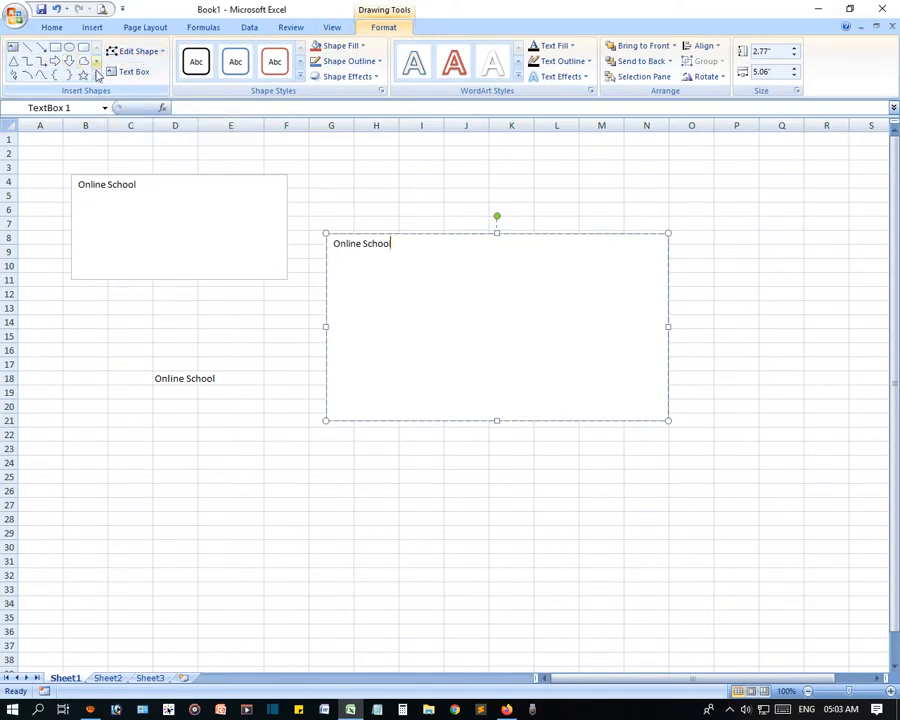
pyautogui.click(146, 59)
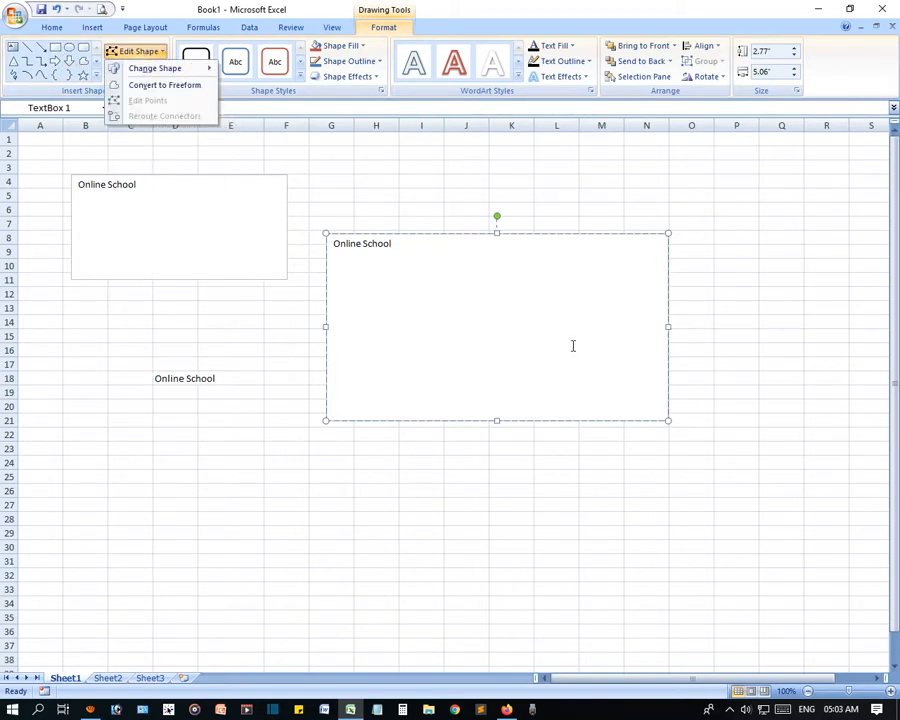
pyautogui.moveTo(212, 72)
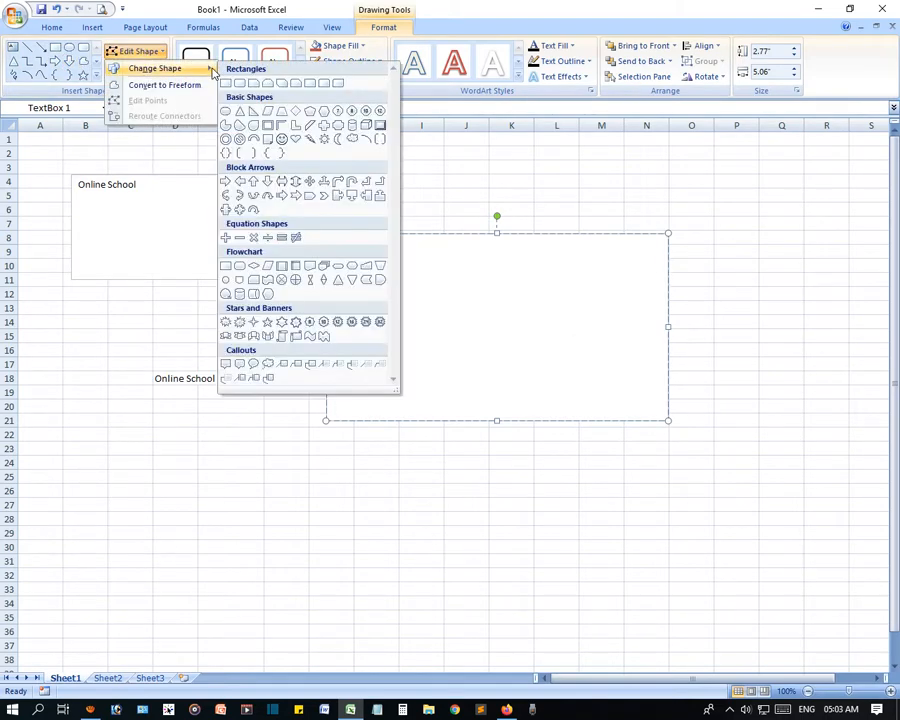
pyautogui.click(281, 195)
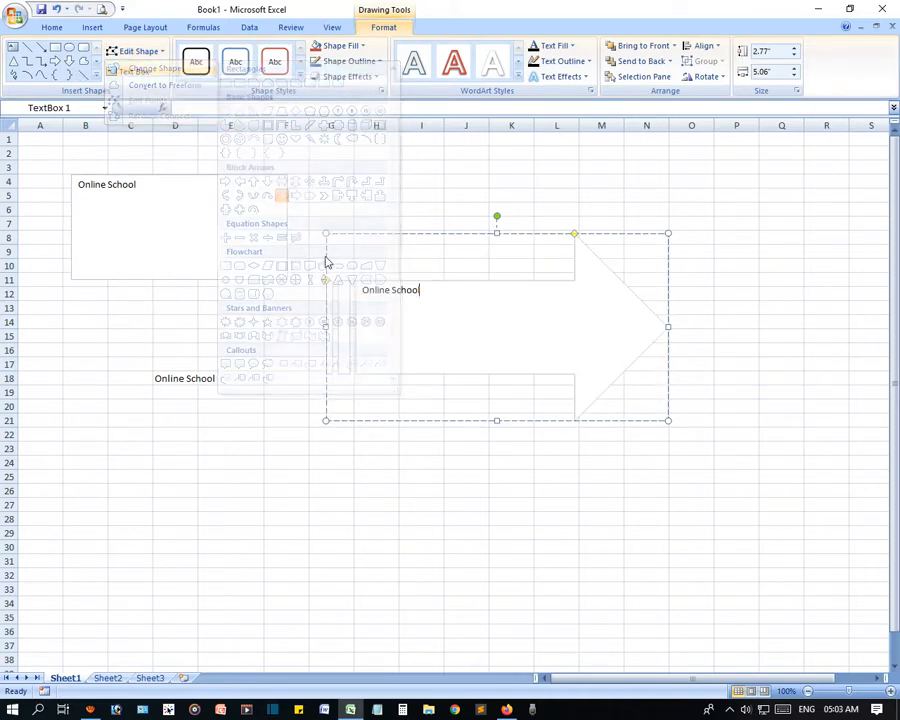
pyautogui.click(663, 587)
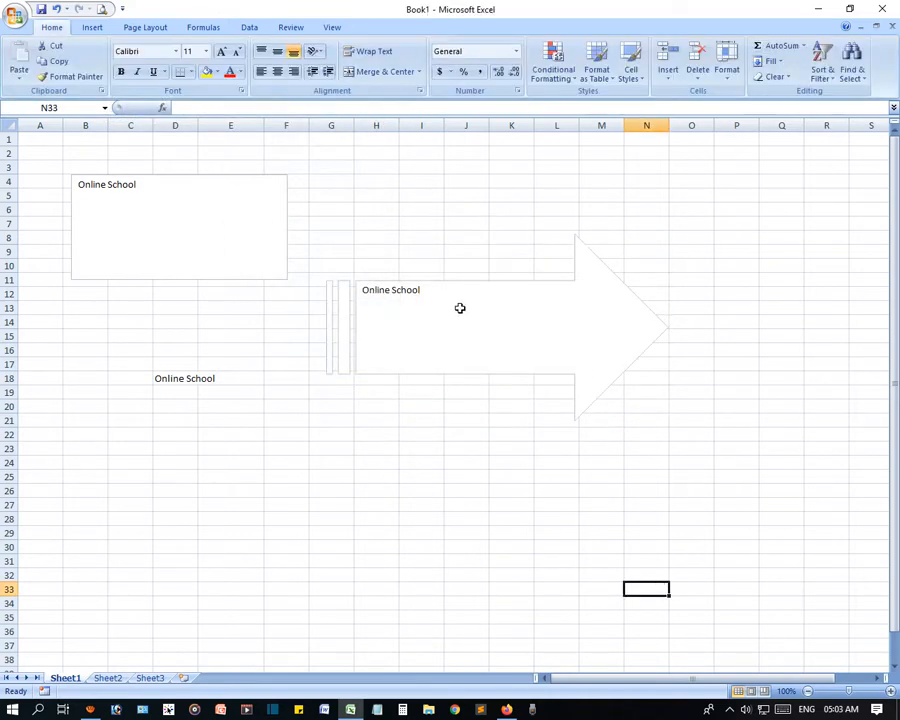
# - Set the font size of the arrow's "Online School" text to 32
pyautogui.click(460, 308)
pyautogui.moveTo(427, 292); pyautogui.dragTo(362, 294)
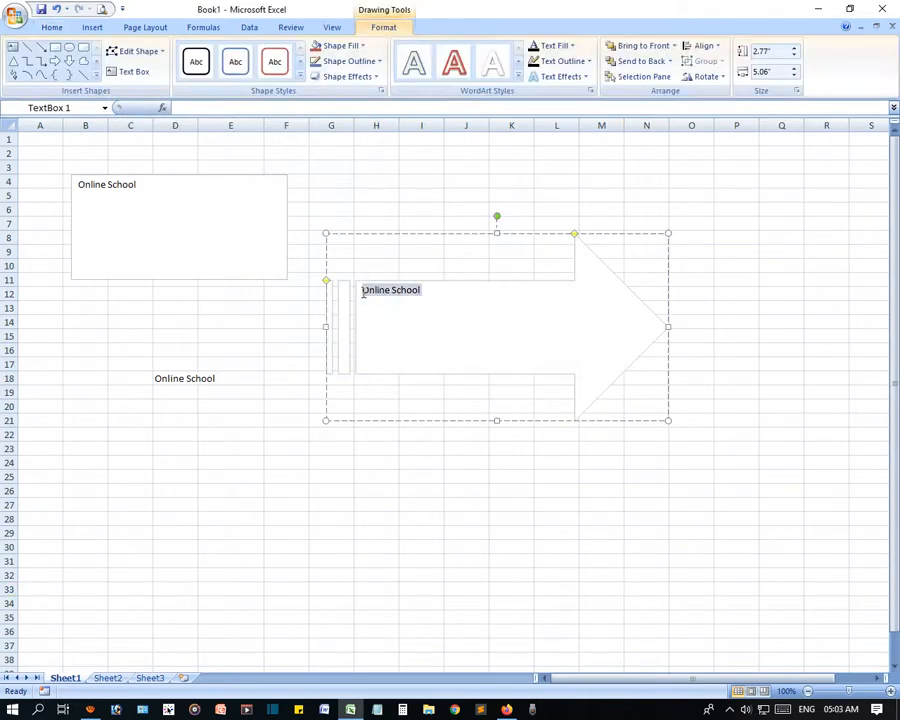
pyautogui.click(55, 28)
pyautogui.click(206, 52)
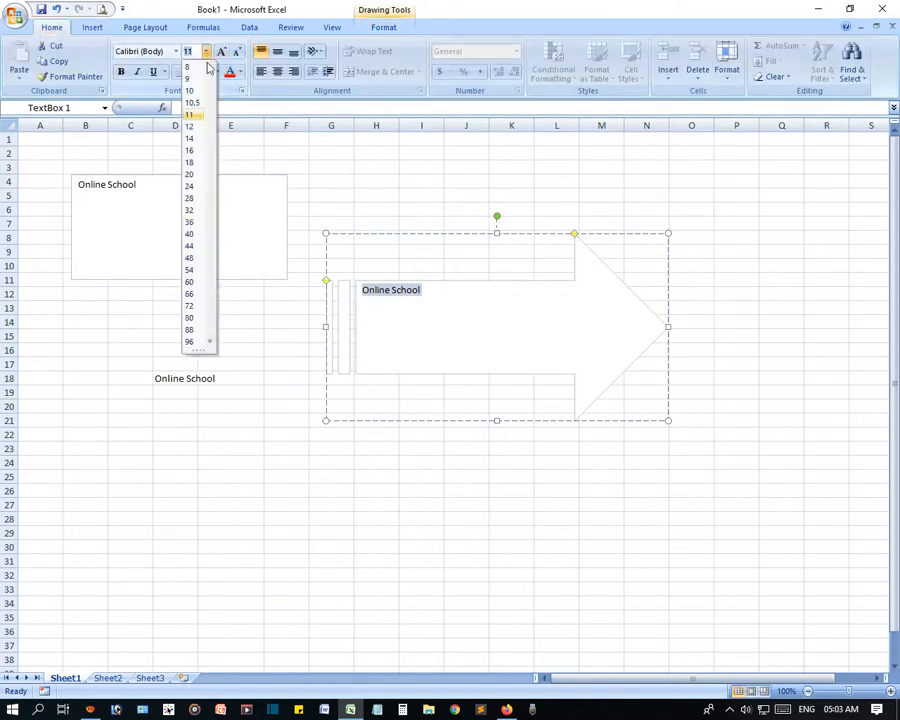
pyautogui.click(191, 210)
pyautogui.click(549, 312)
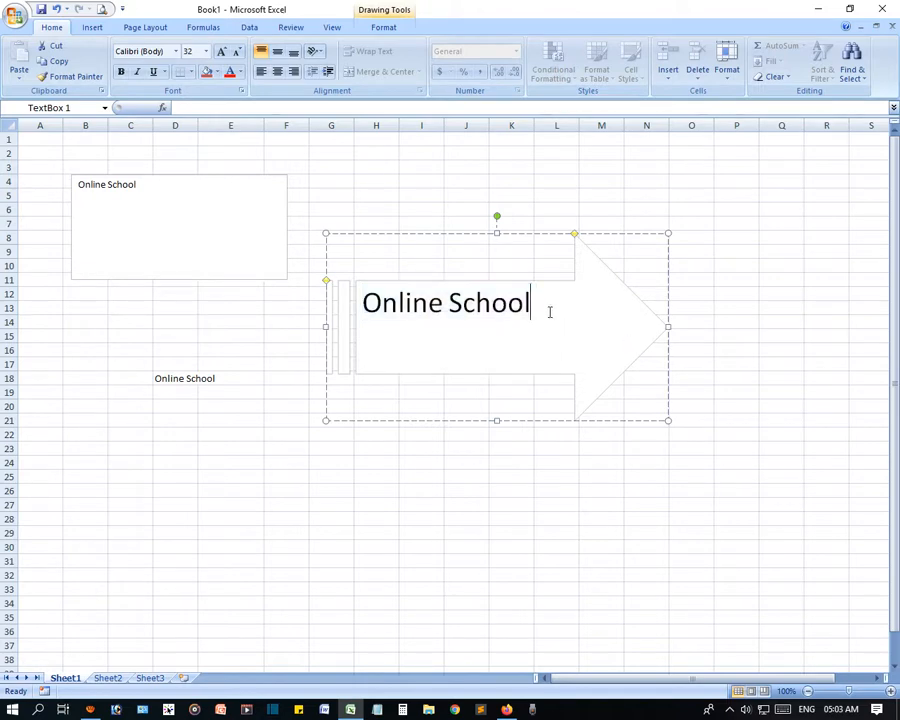
# - Center the arrow's "Online School" text horizontally and align it to the middle vertically
pyautogui.moveTo(549, 312); pyautogui.dragTo(360, 310)
pyautogui.click(277, 72)
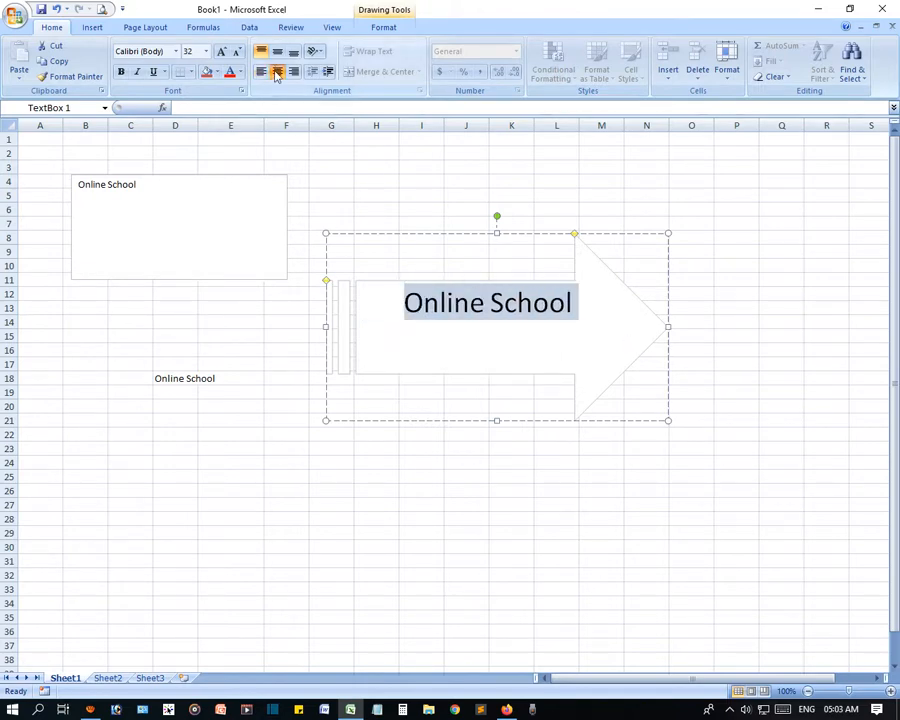
pyautogui.click(277, 55)
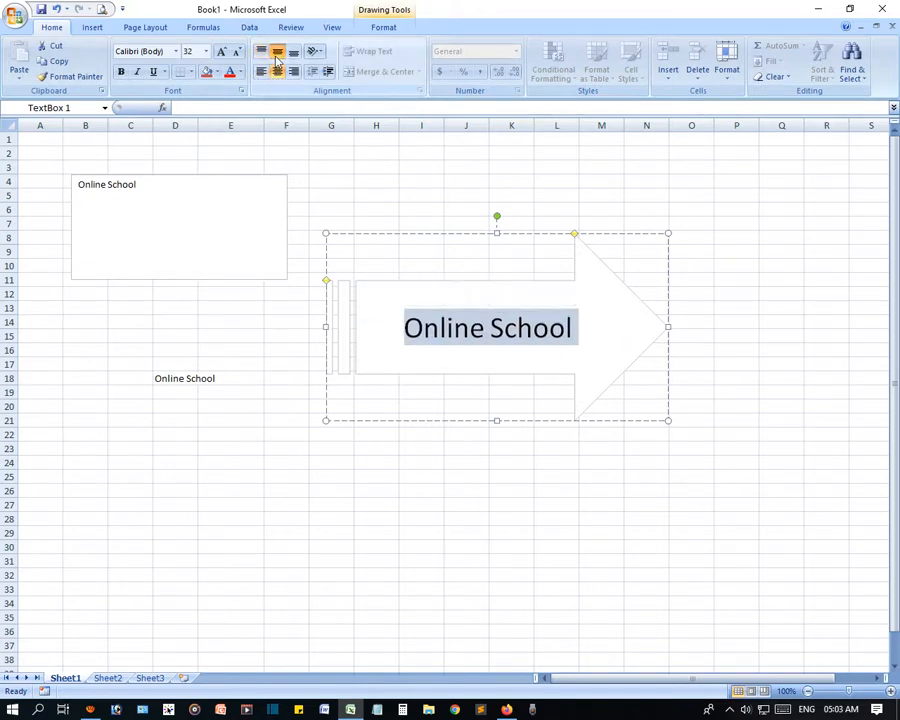
pyautogui.click(617, 333)
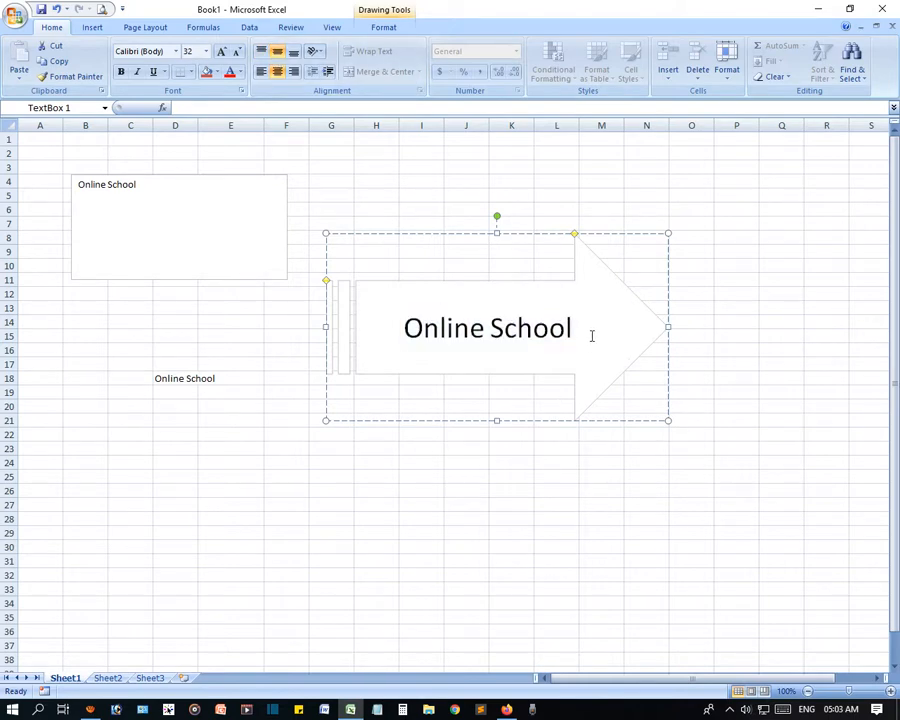
# - Change the font of the arrow's "Online School" text to ADAM.CG PRO
pyautogui.moveTo(589, 335); pyautogui.dragTo(440, 350)
pyautogui.click(500, 376)
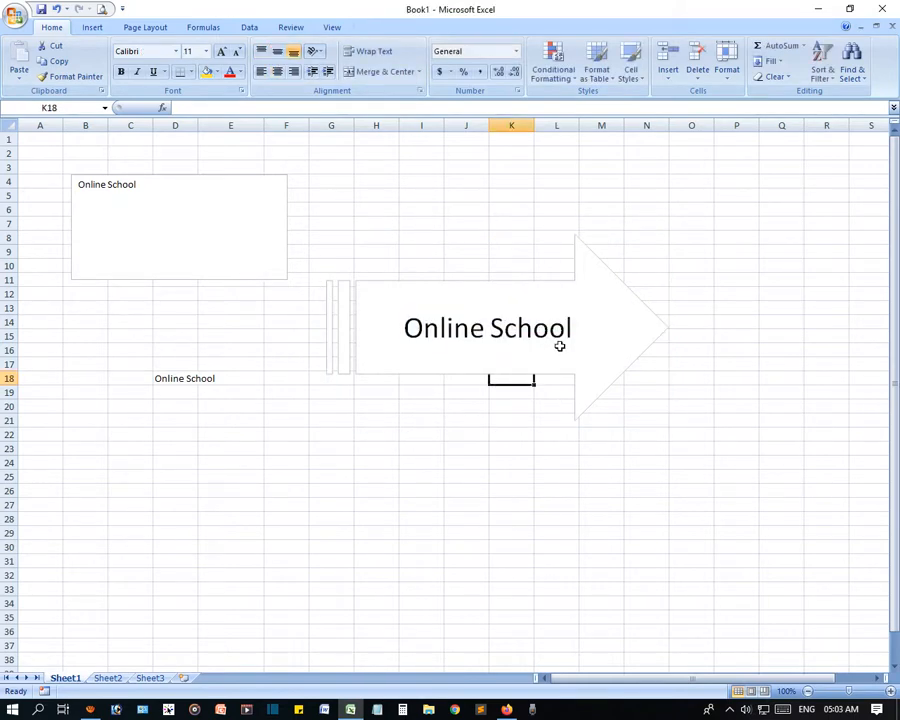
pyautogui.tripleClick(450, 337)
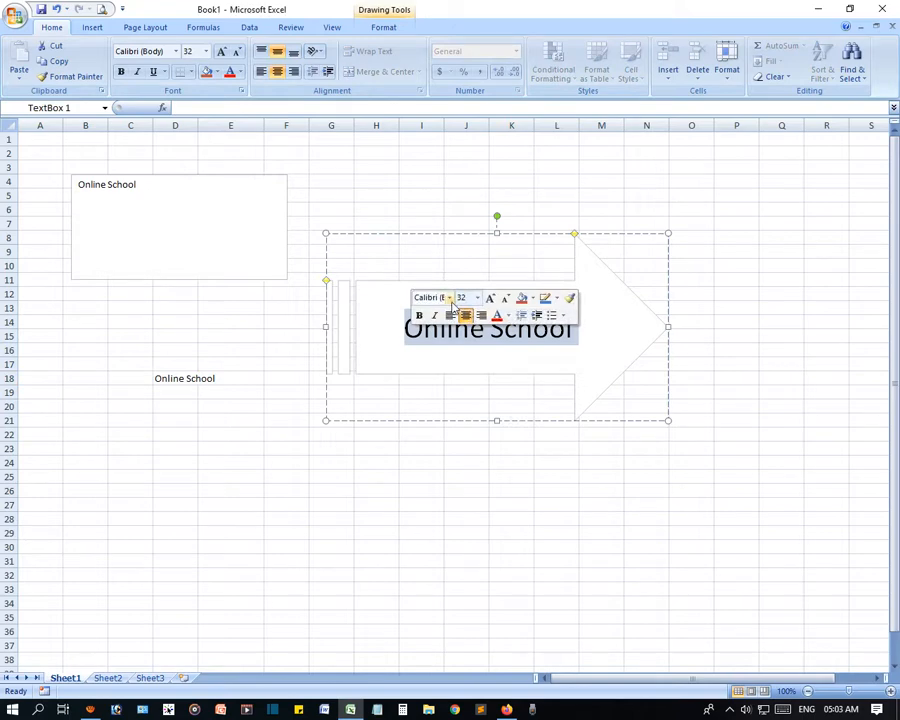
pyautogui.click(451, 299)
pyautogui.click(546, 379)
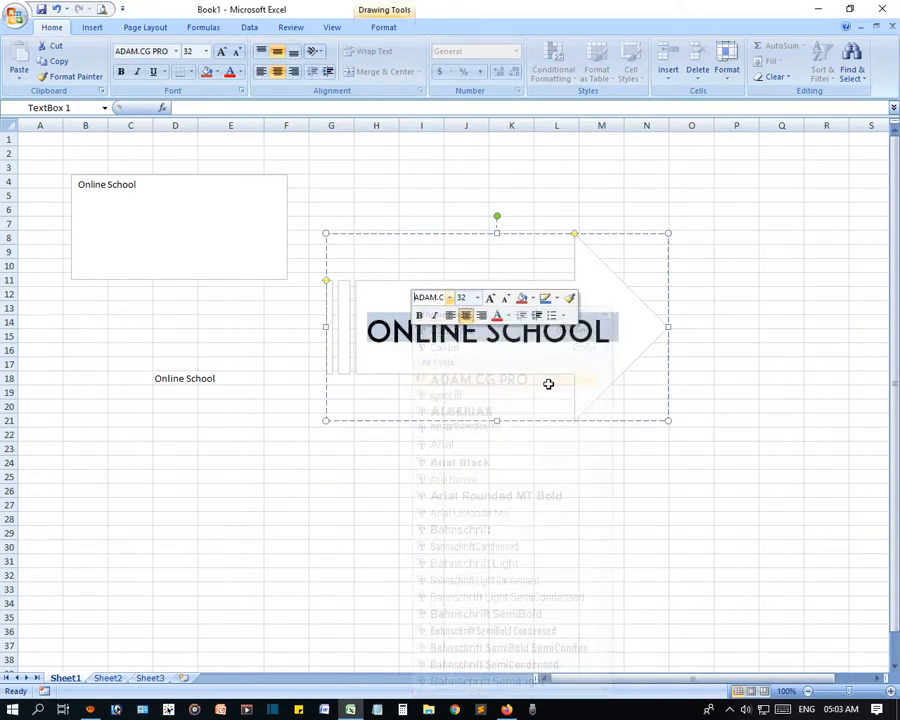
pyautogui.click(603, 337)
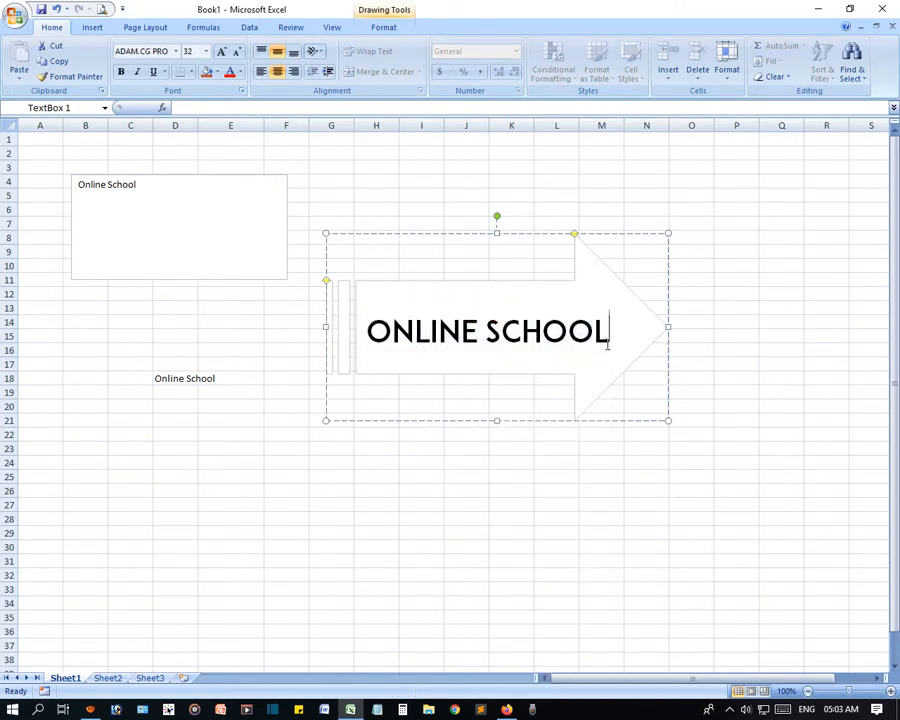
pyautogui.click(717, 375)
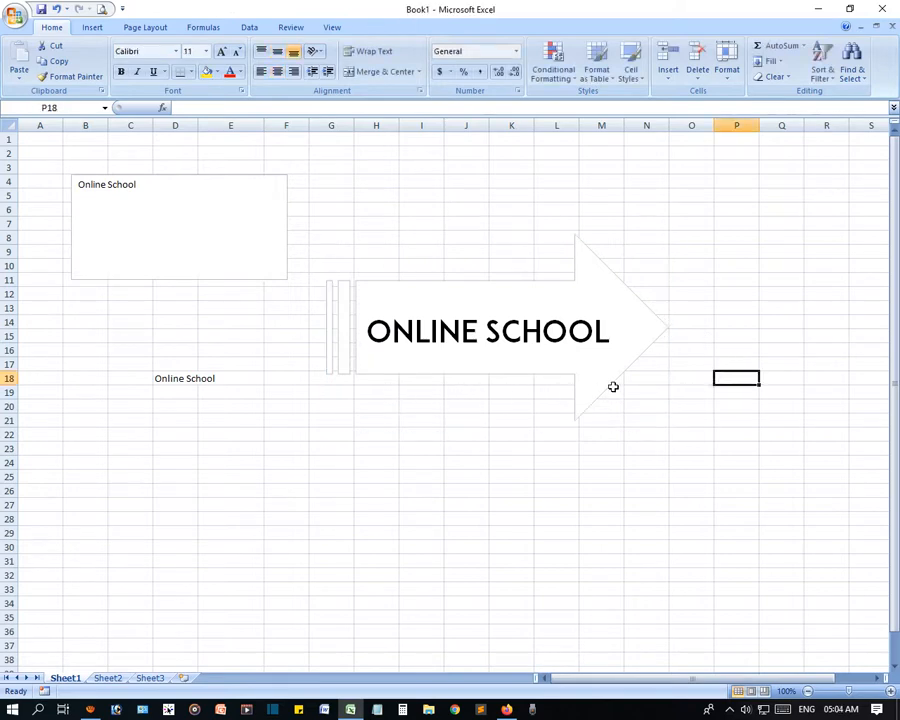
# - Apply the teal Intense Effect shape style (Accent 5) to the striped arrow
pyautogui.click(626, 334)
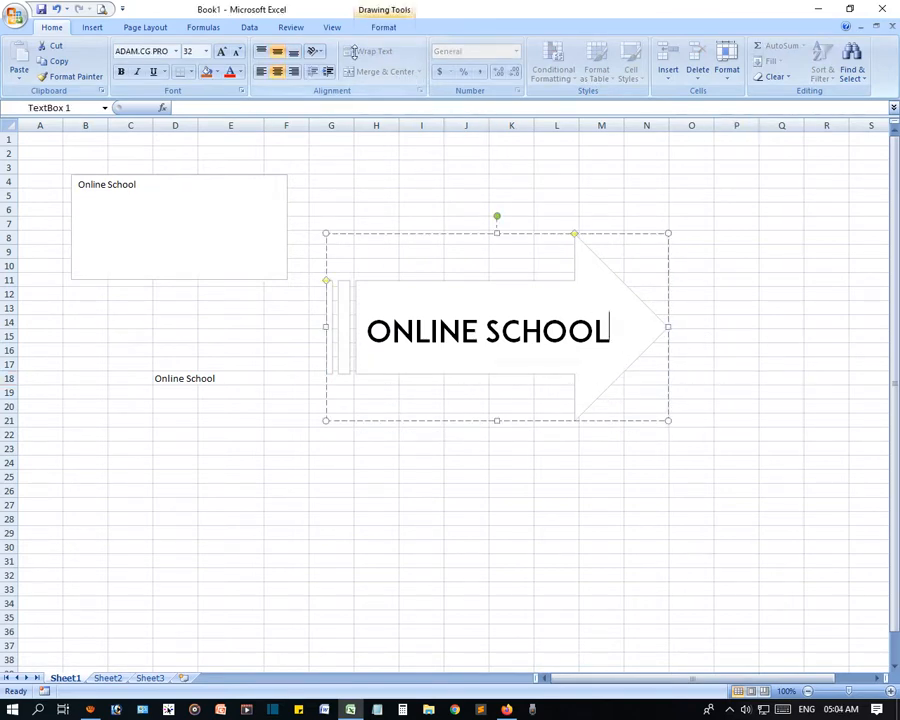
pyautogui.click(378, 27)
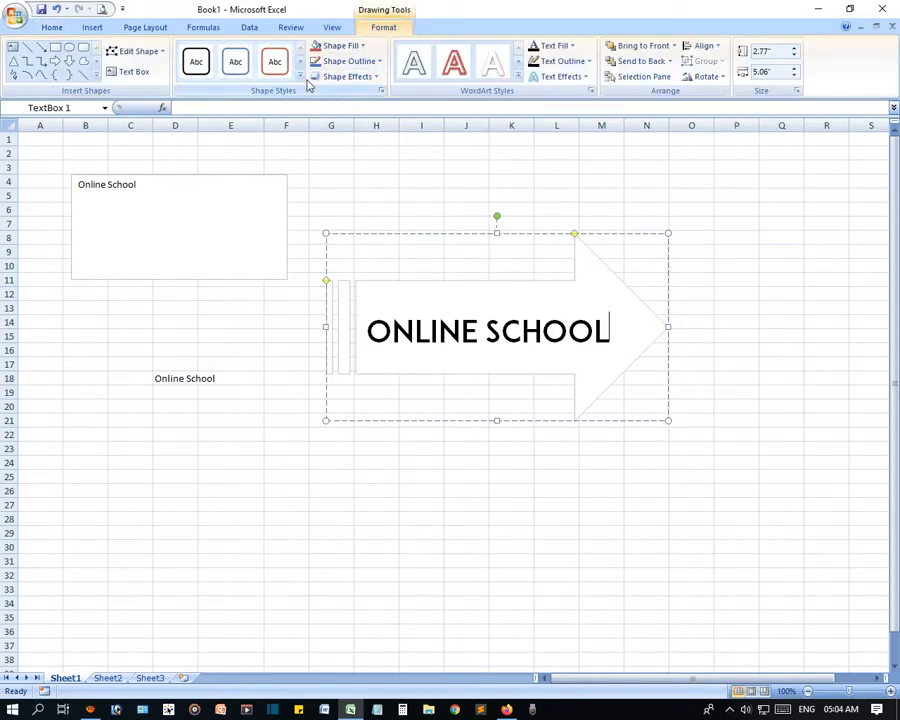
pyautogui.click(300, 76)
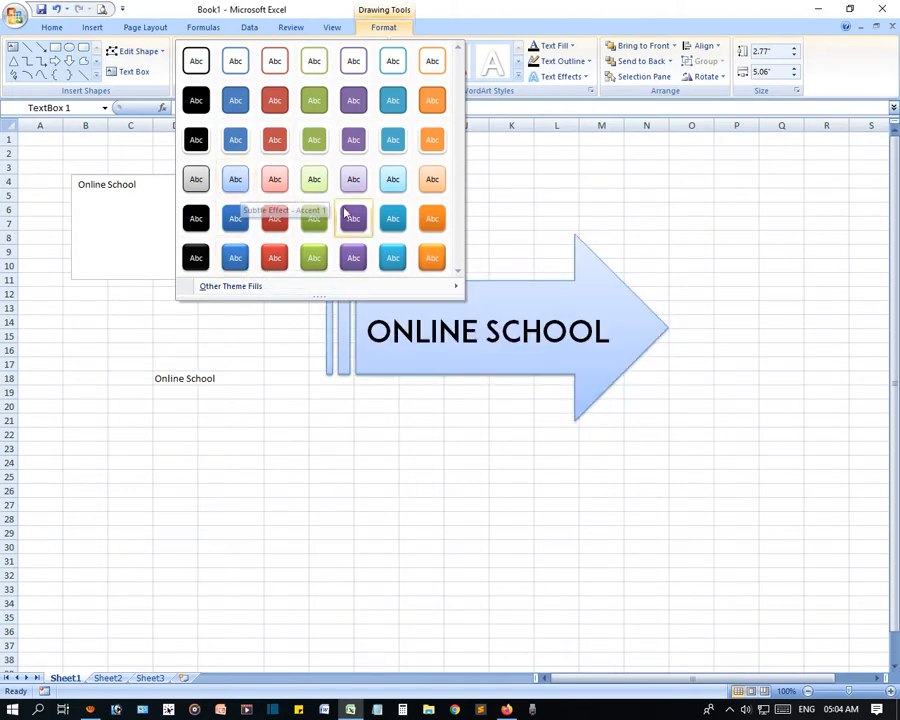
pyautogui.click(393, 257)
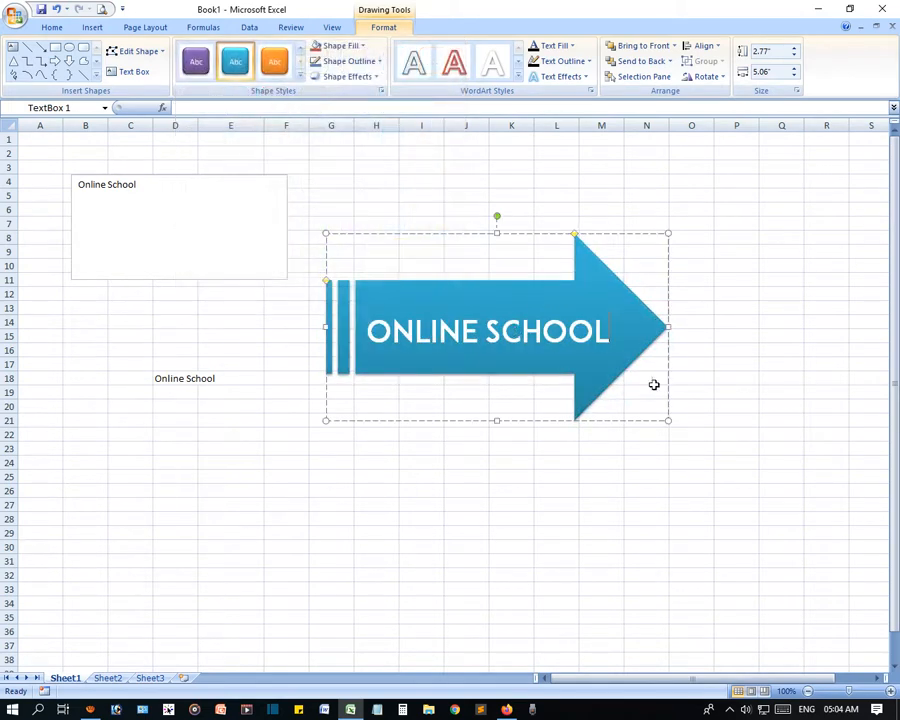
# - Fill the arrow with the standard green and give it a standard red outline
pyautogui.click(359, 46)
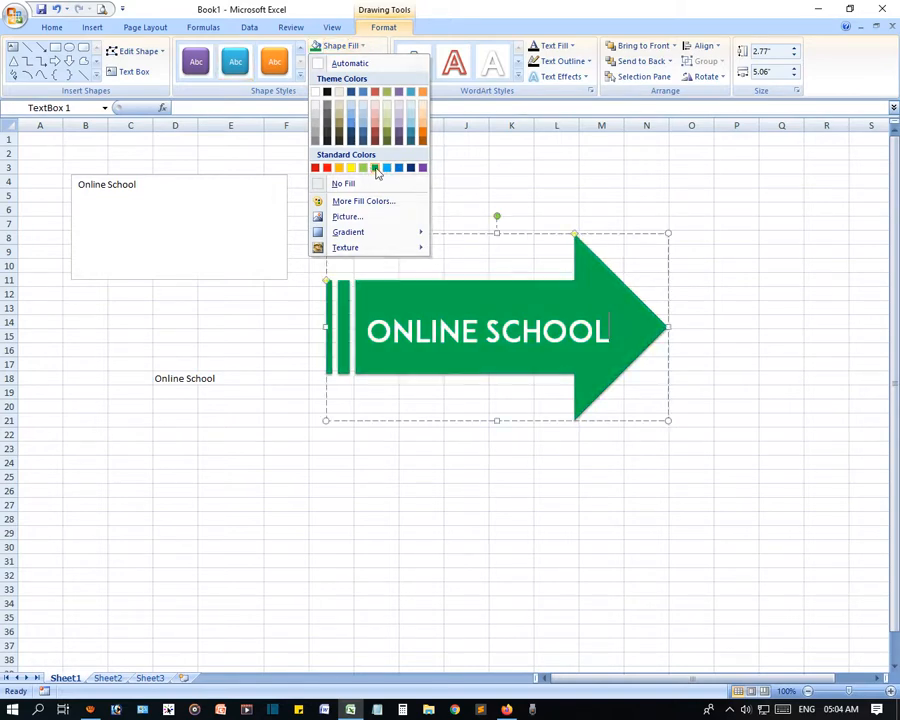
pyautogui.click(376, 169)
pyautogui.click(348, 61)
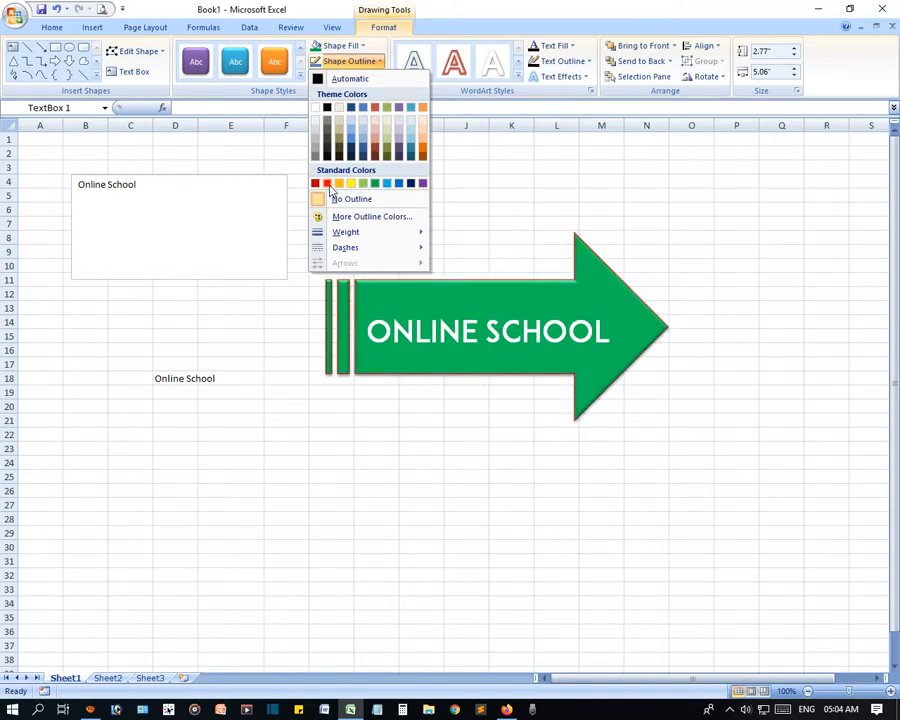
pyautogui.click(328, 184)
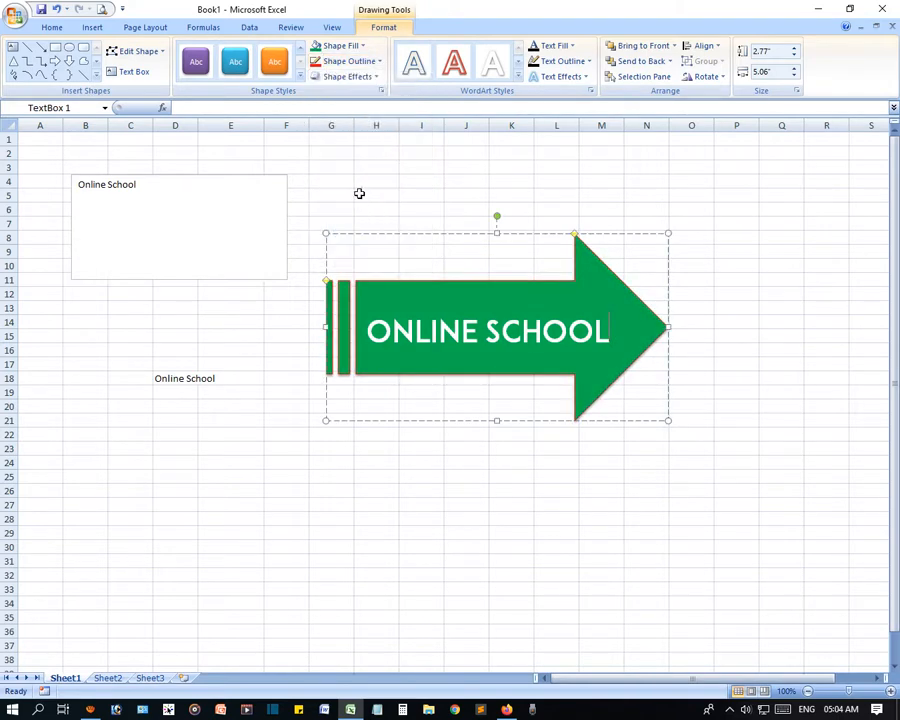
# - Set the weight of the arrow's red outline to 3 pt
pyautogui.click(357, 65)
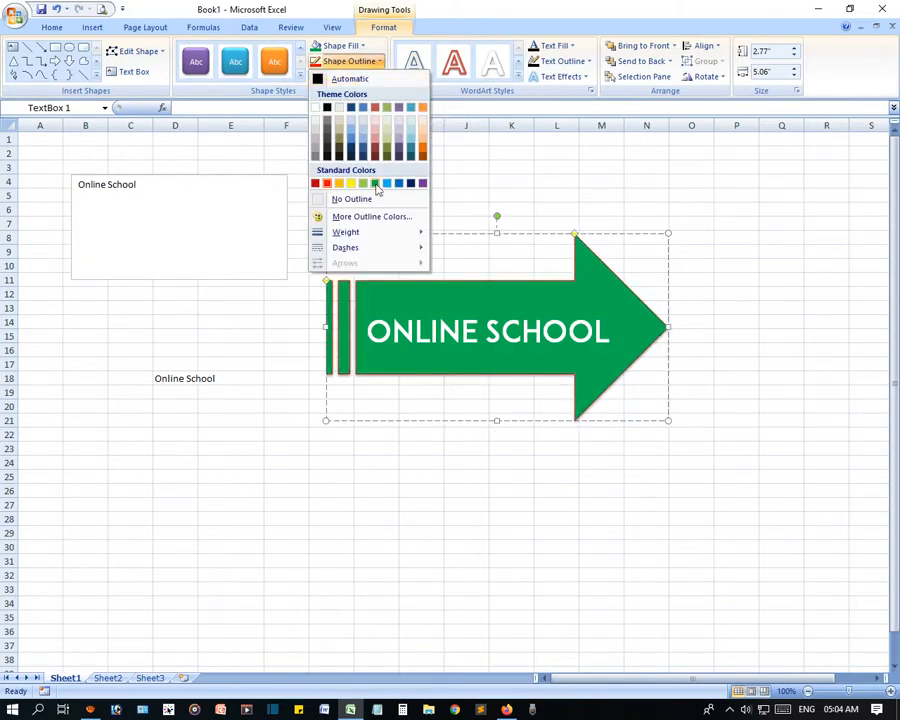
pyautogui.moveTo(386, 236)
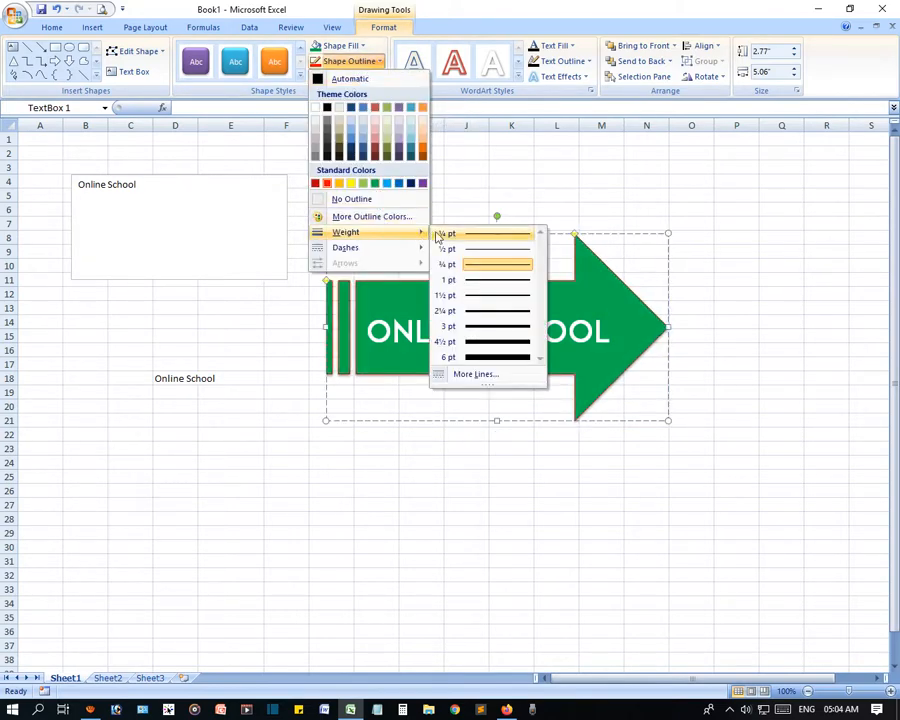
pyautogui.click(497, 327)
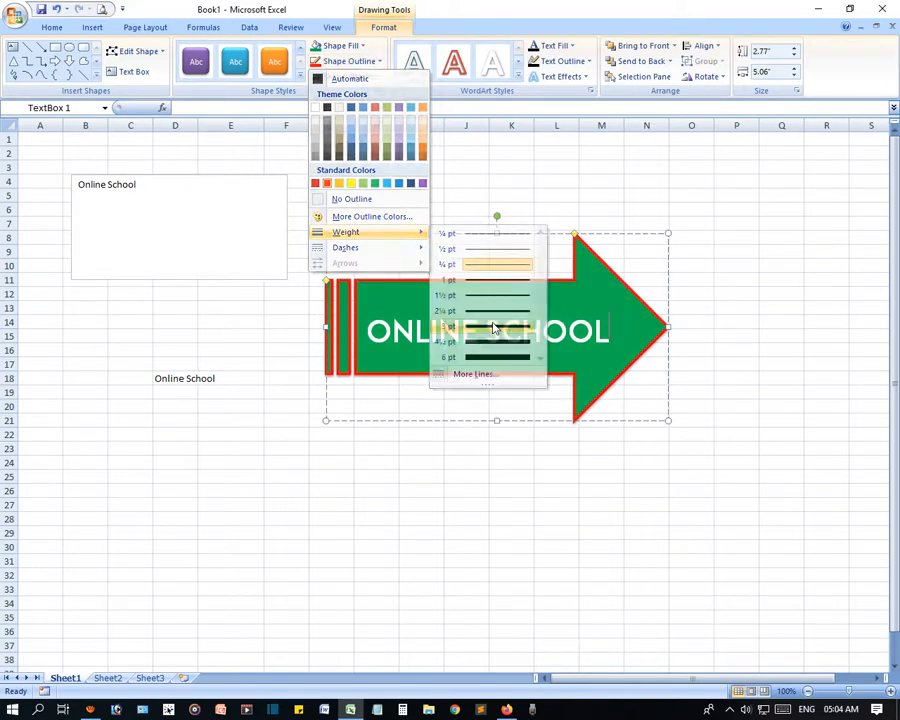
# - Apply the square dot dash style to the arrow's outline and deselect the arrow
pyautogui.click(348, 61)
pyautogui.moveTo(382, 246)
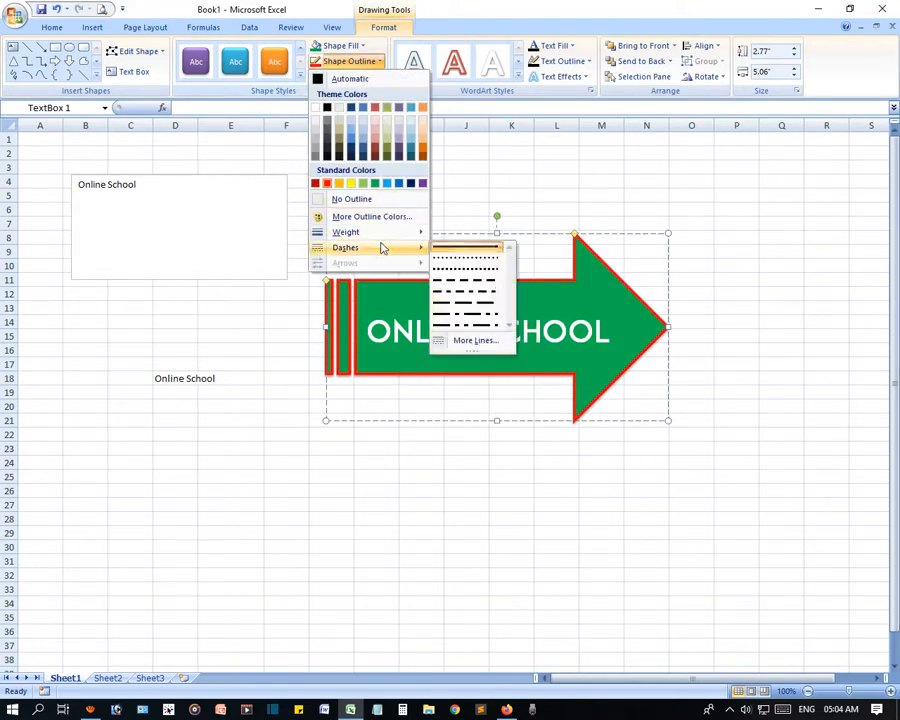
pyautogui.click(472, 267)
pyautogui.click(496, 476)
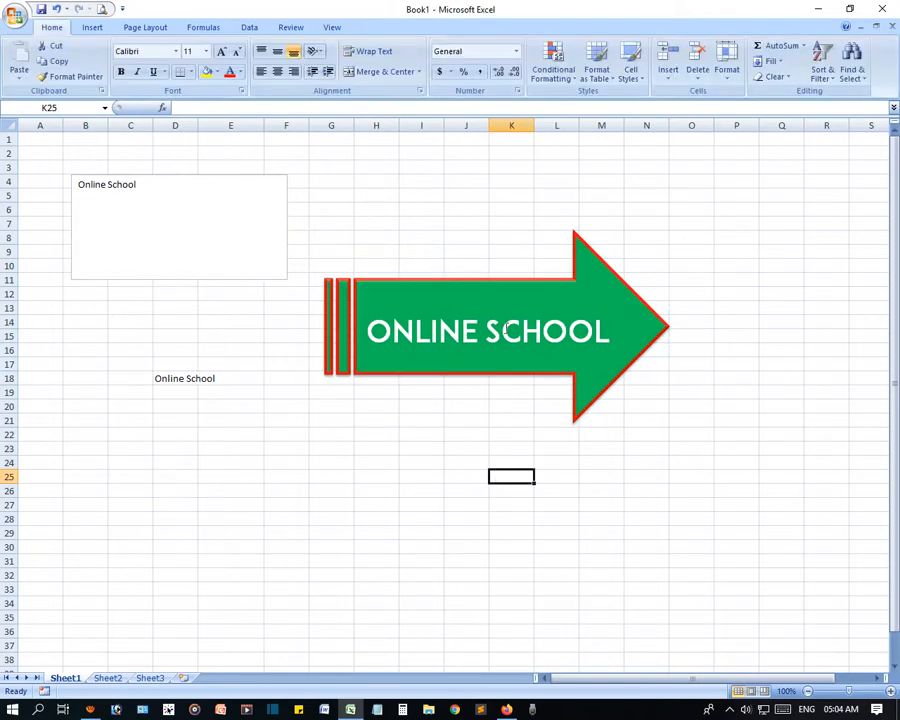
# - Change the dash style of the arrow's outline to dash-dot
pyautogui.click(562, 323)
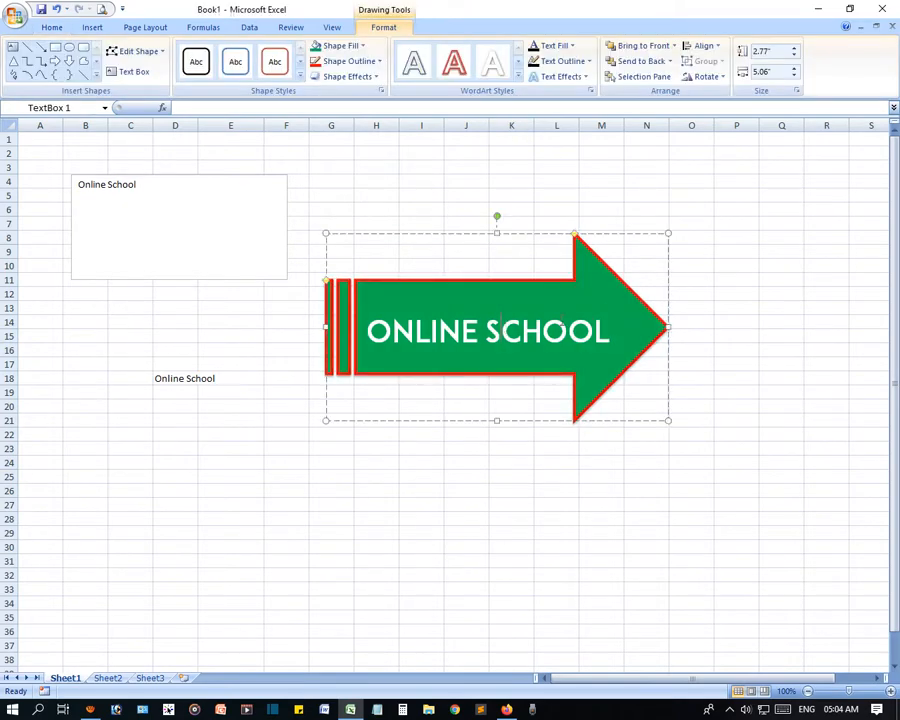
pyautogui.click(349, 61)
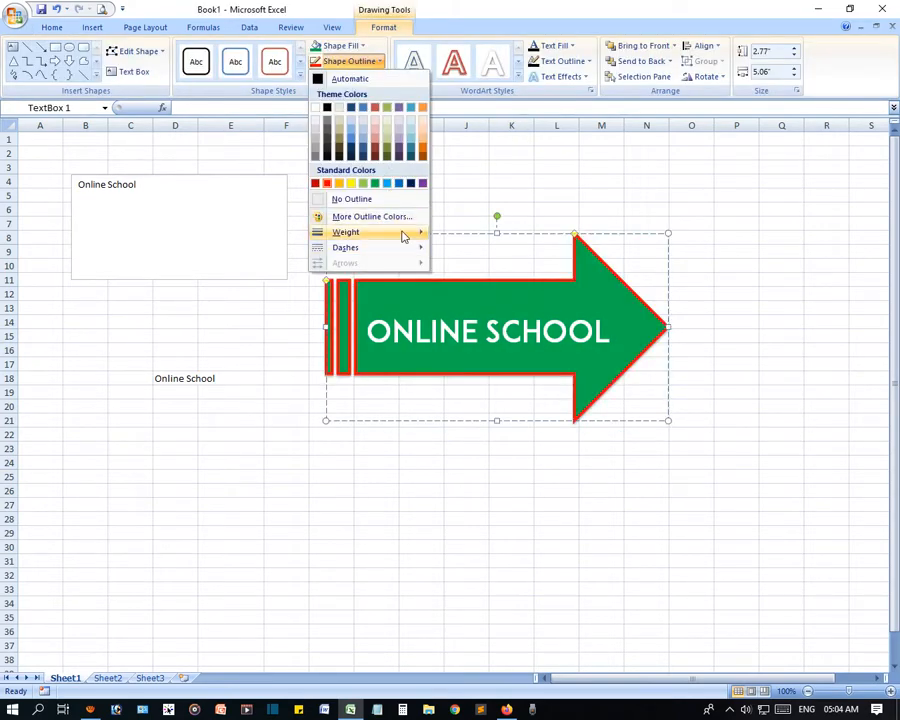
pyautogui.moveTo(408, 247)
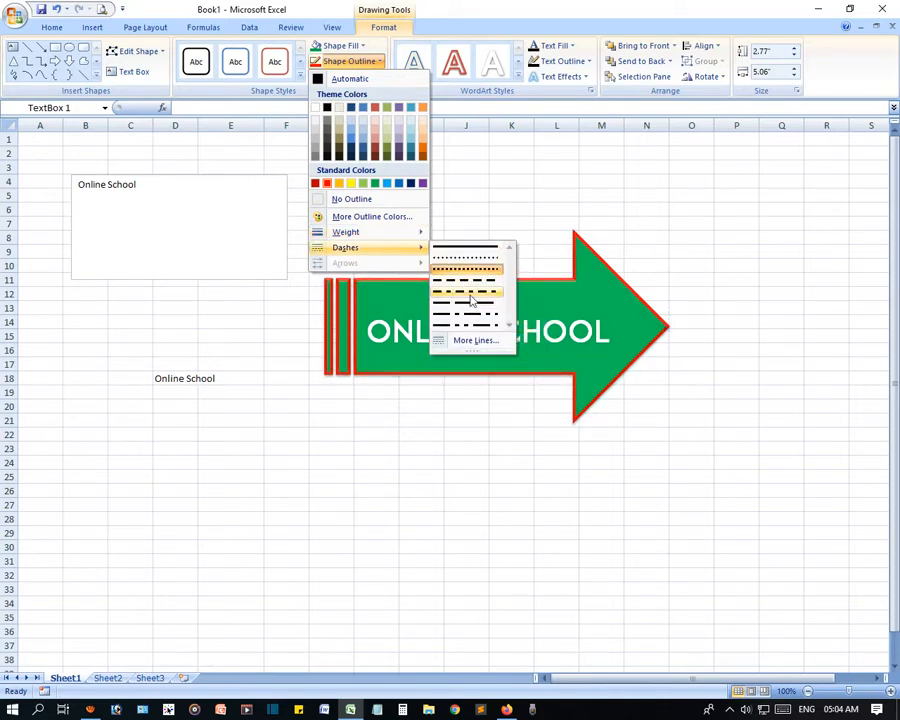
pyautogui.click(472, 293)
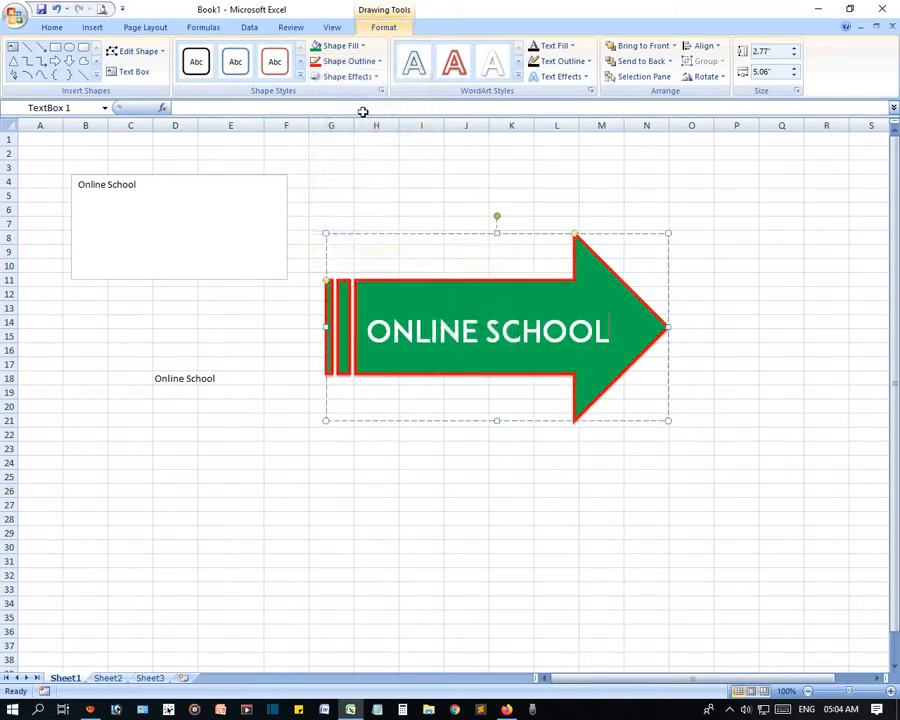
# - Move the arrow below the "Online School" cell text, spanning columns A to H and rows 20 to 33
pyautogui.click(364, 77)
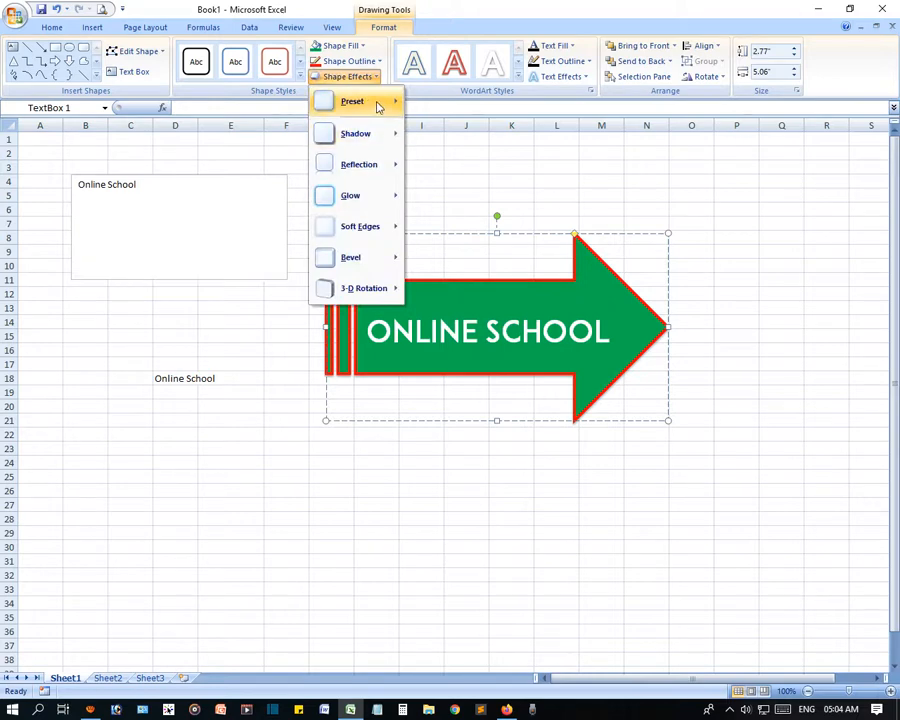
pyautogui.click(608, 392)
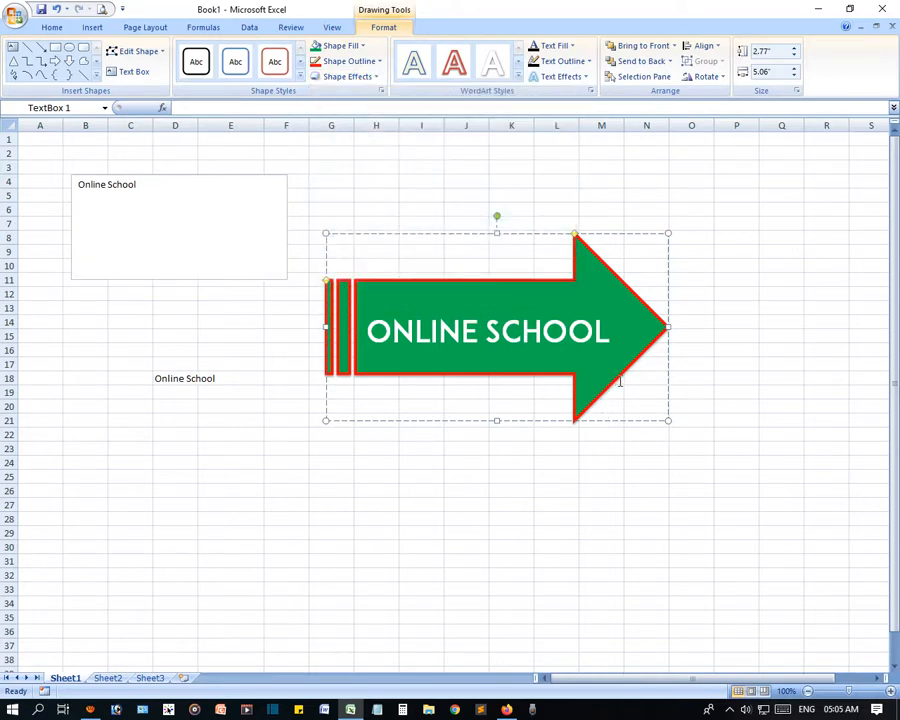
pyautogui.moveTo(595, 422); pyautogui.dragTo(321, 598)
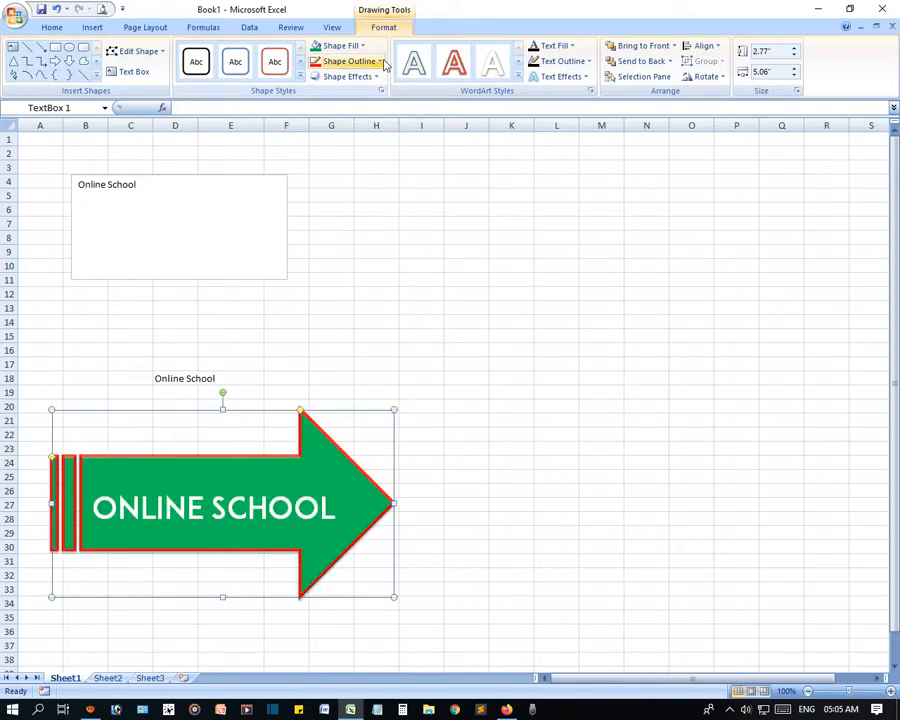
# - Apply the first preset shape effect, Preset 1, to the arrow
pyautogui.click(352, 77)
pyautogui.moveTo(367, 101)
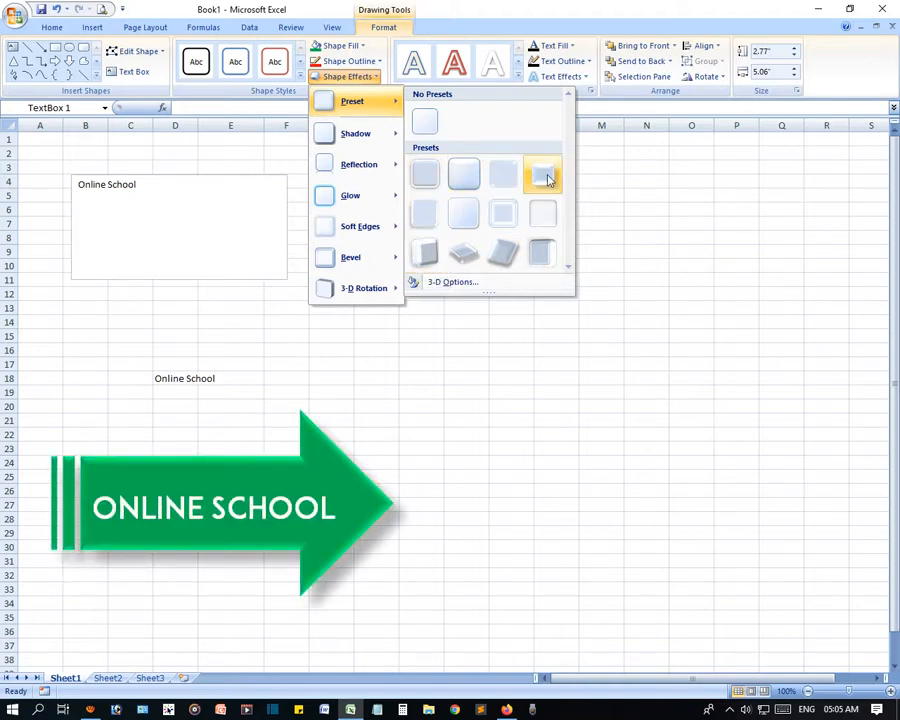
pyautogui.click(428, 177)
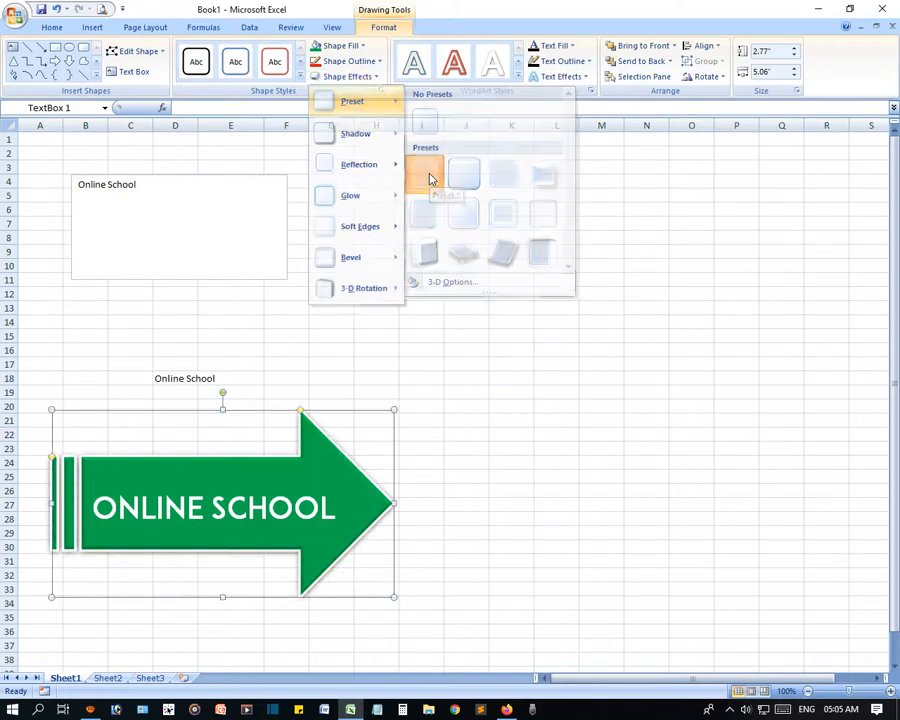
# - Examine the shadow, reflection, glow, soft edges and bevel effects available for the arrow without applying one
pyautogui.click(345, 78)
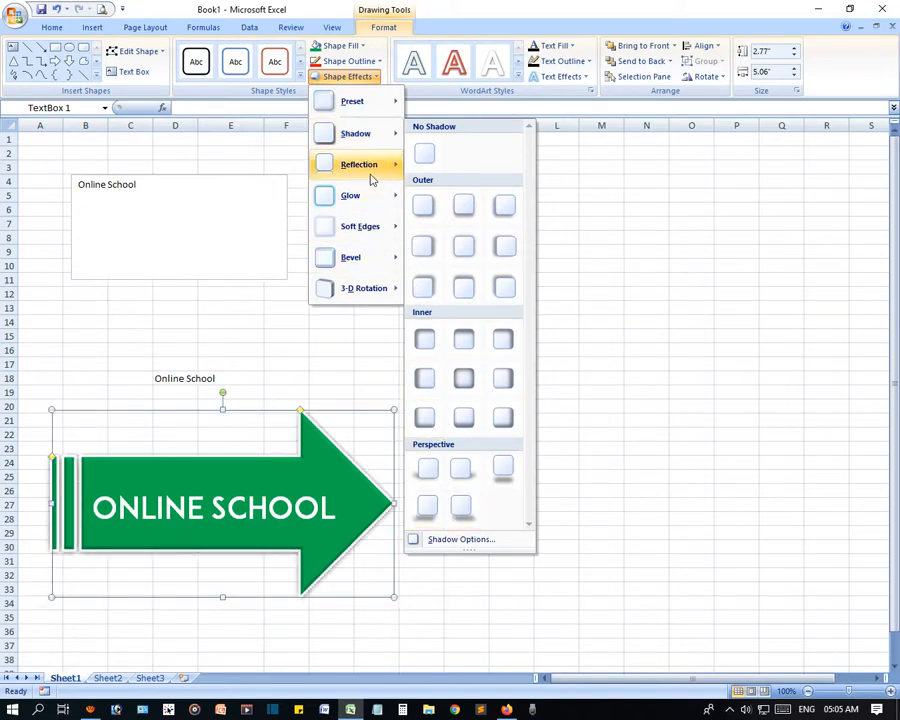
pyautogui.moveTo(371, 177)
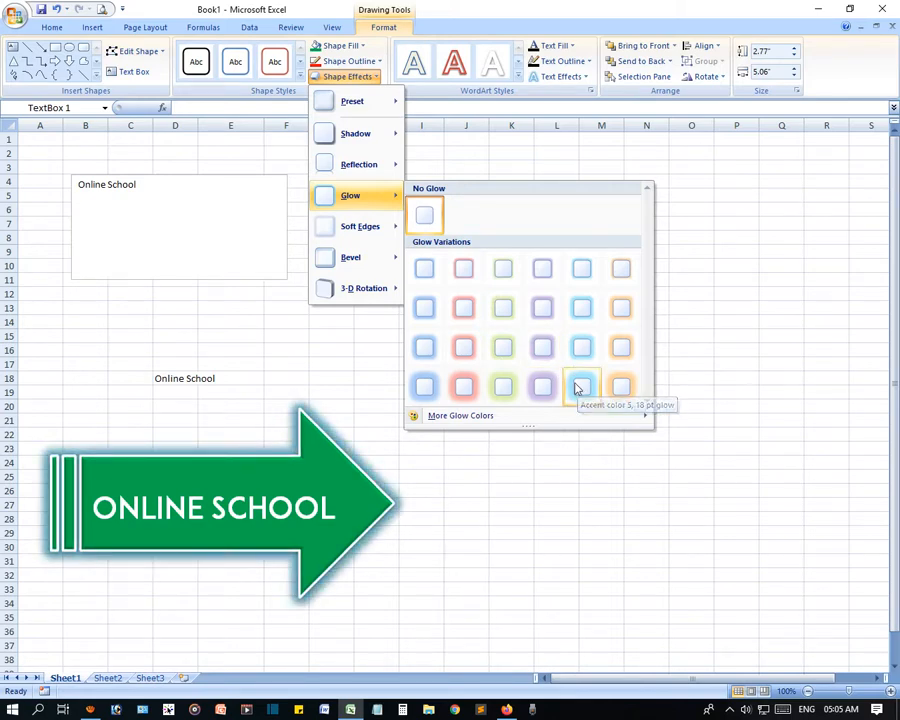
pyautogui.moveTo(656, 421)
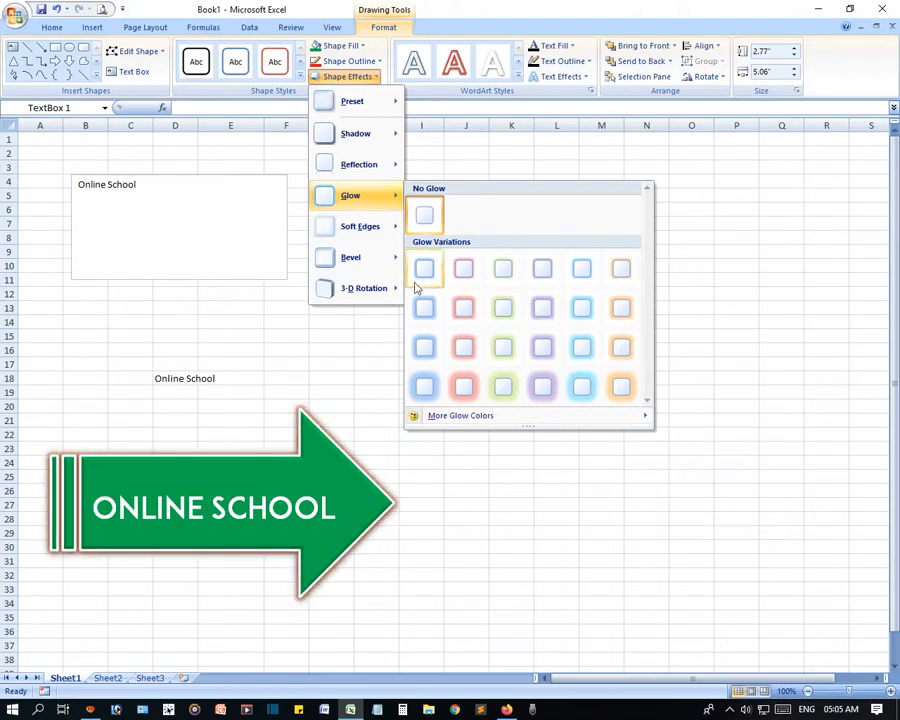
pyautogui.moveTo(368, 228)
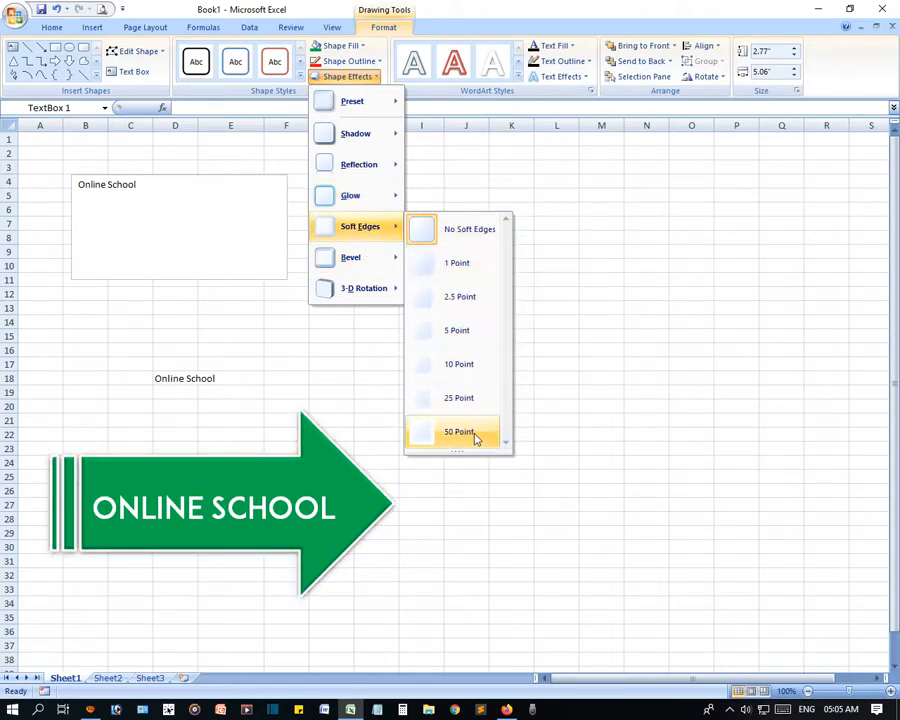
pyautogui.moveTo(372, 265)
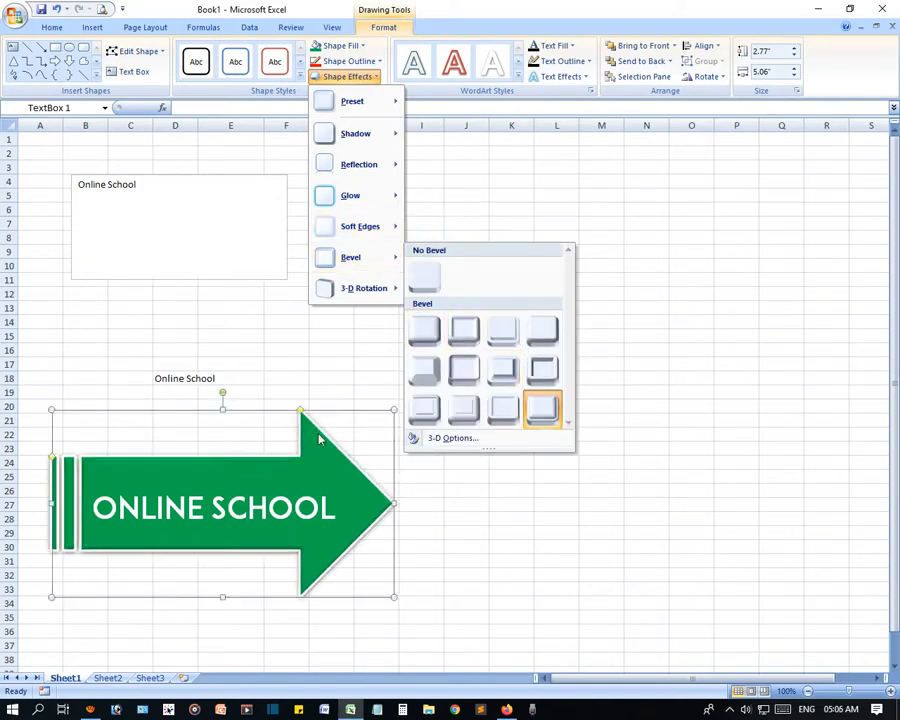
pyautogui.click(327, 508)
# - Try to apply the red outlined WordArt style to the arrow's text with only the cursor placed in it
pyautogui.click(348, 512)
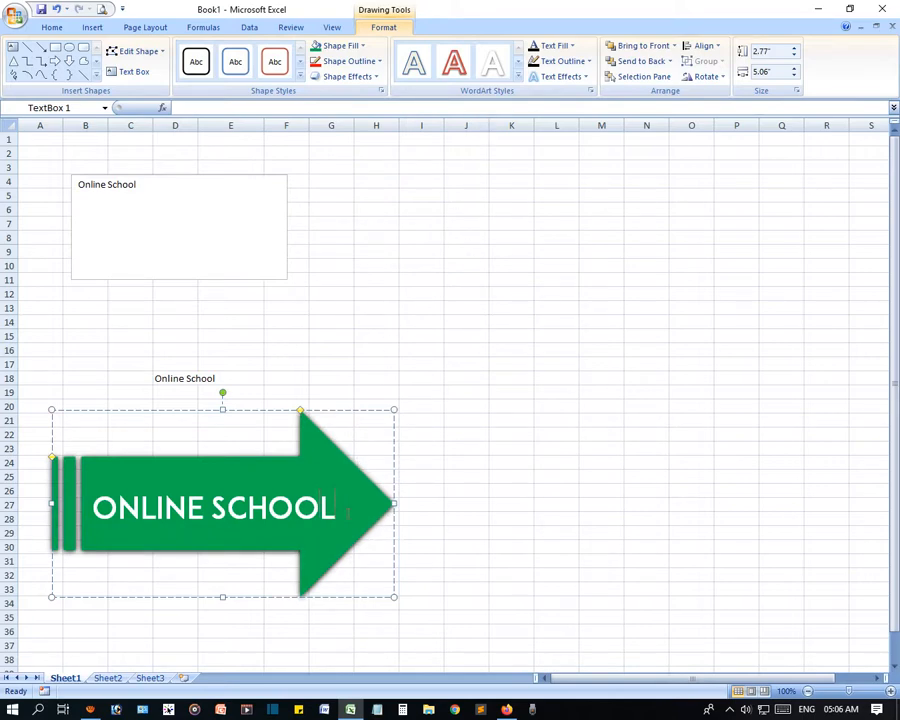
pyautogui.click(518, 77)
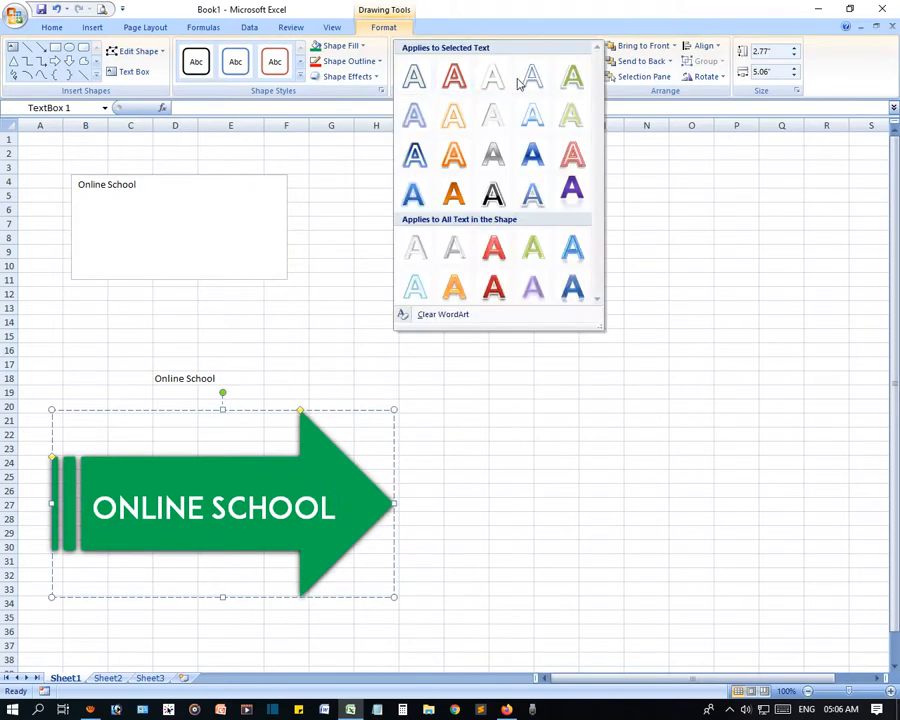
pyautogui.click(454, 80)
# - Apply the dark blue WordArt style with reflection, for all text in the shape, to the arrow's "Online School" text
pyautogui.doubleClick(270, 511)
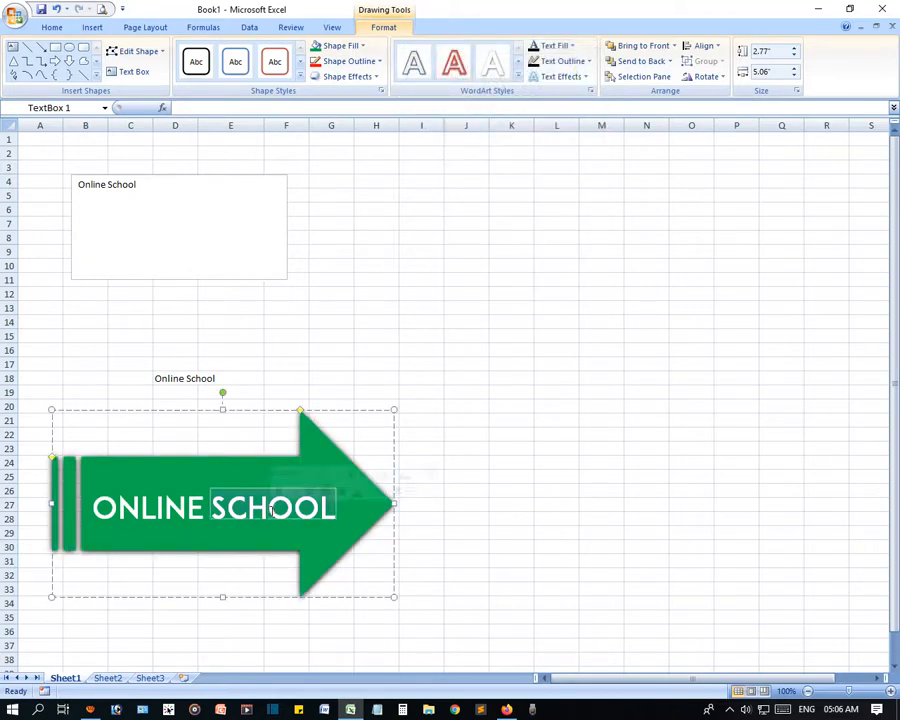
pyautogui.tripleClick(136, 515)
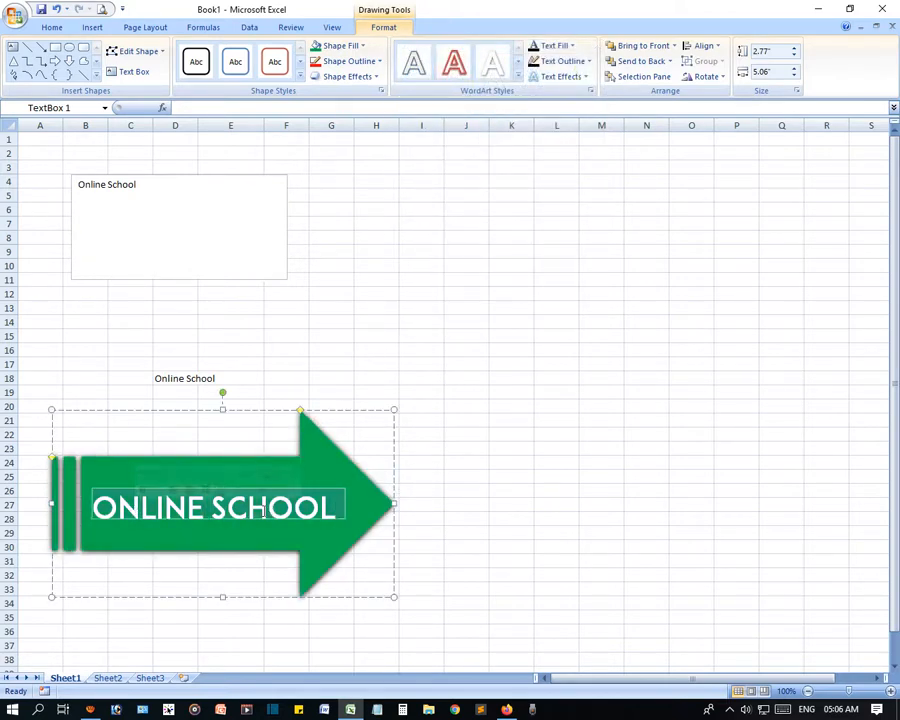
pyautogui.click(519, 77)
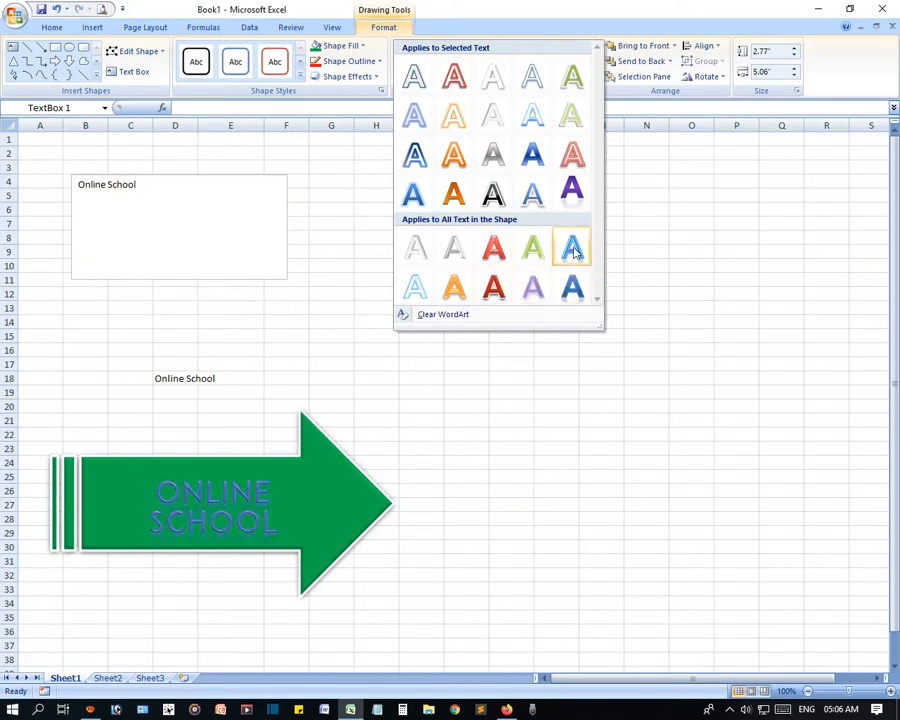
pyautogui.click(571, 290)
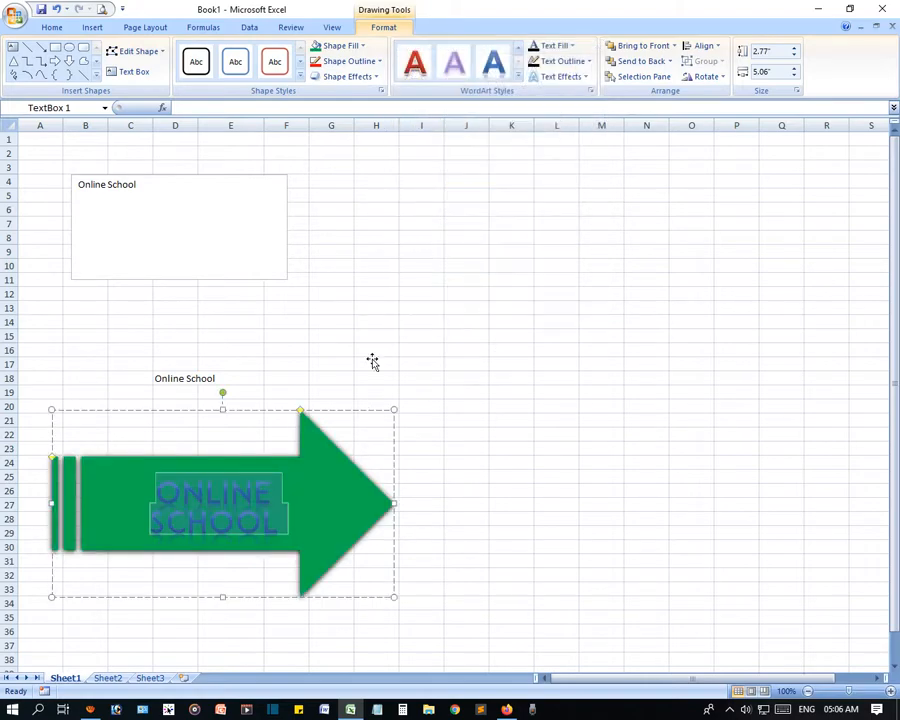
# - Set the font size of the arrow's "Online School" text to 28 and deselect the arrow
pyautogui.click(48, 26)
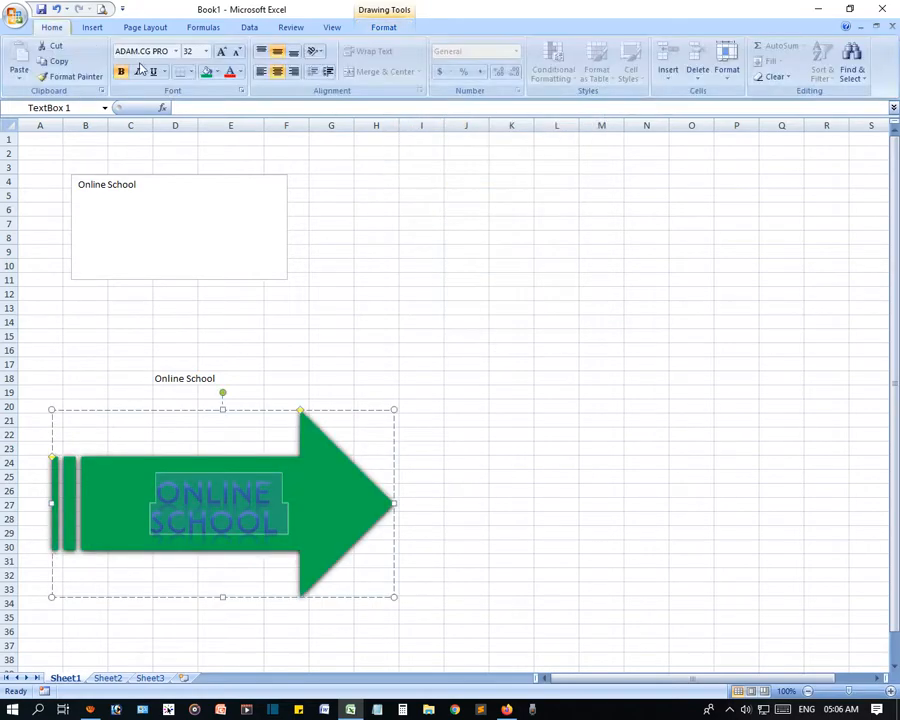
pyautogui.click(206, 51)
pyautogui.click(195, 199)
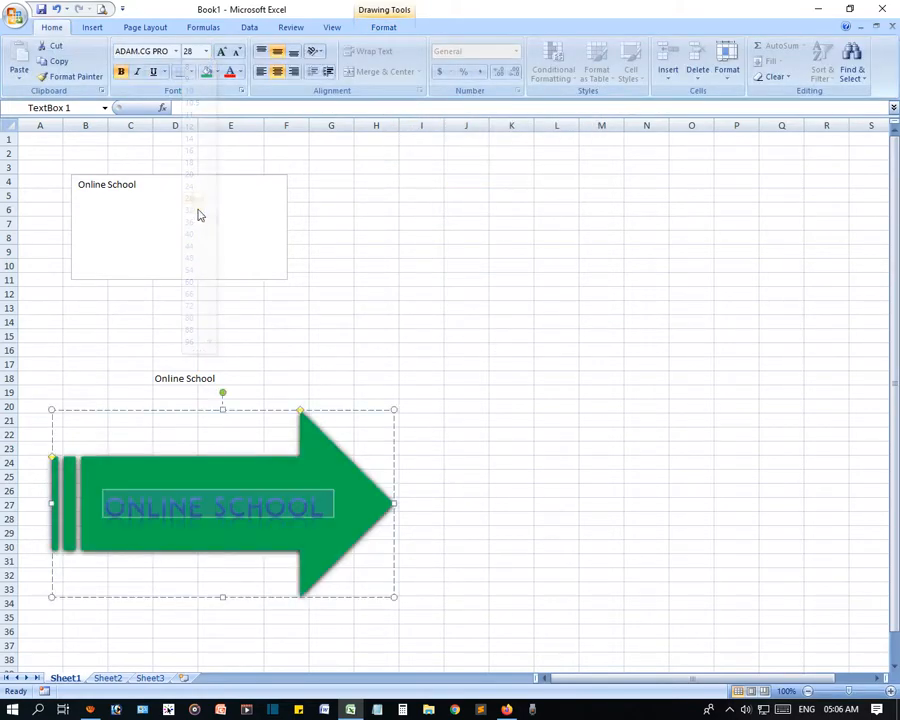
pyautogui.click(478, 491)
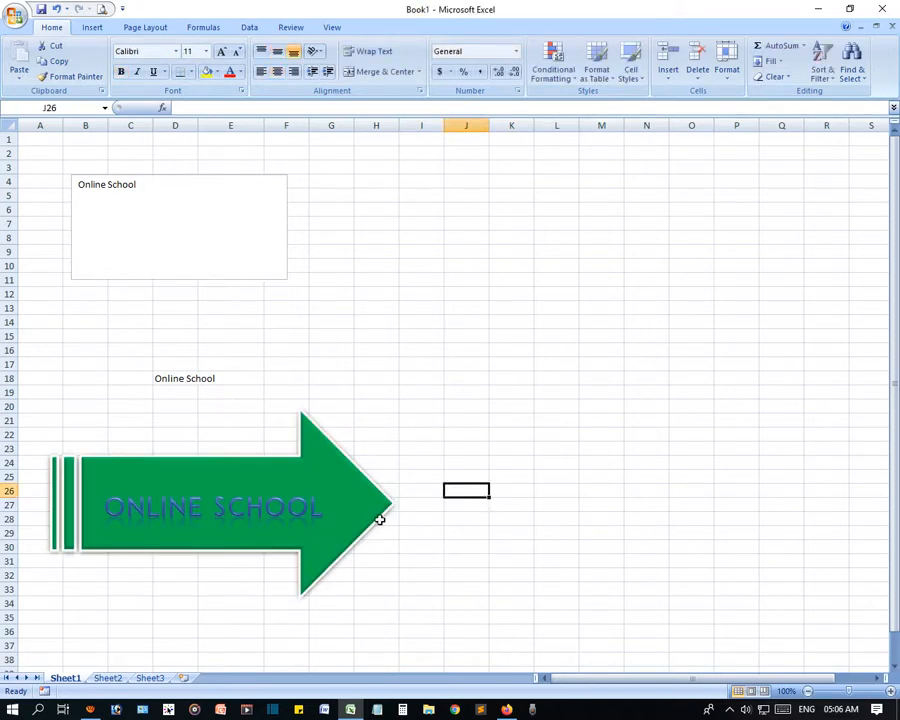
# - Examine the text fill and text outline options available for the arrow's "Online School" text without applying one
pyautogui.click(375, 518)
pyautogui.click(482, 479)
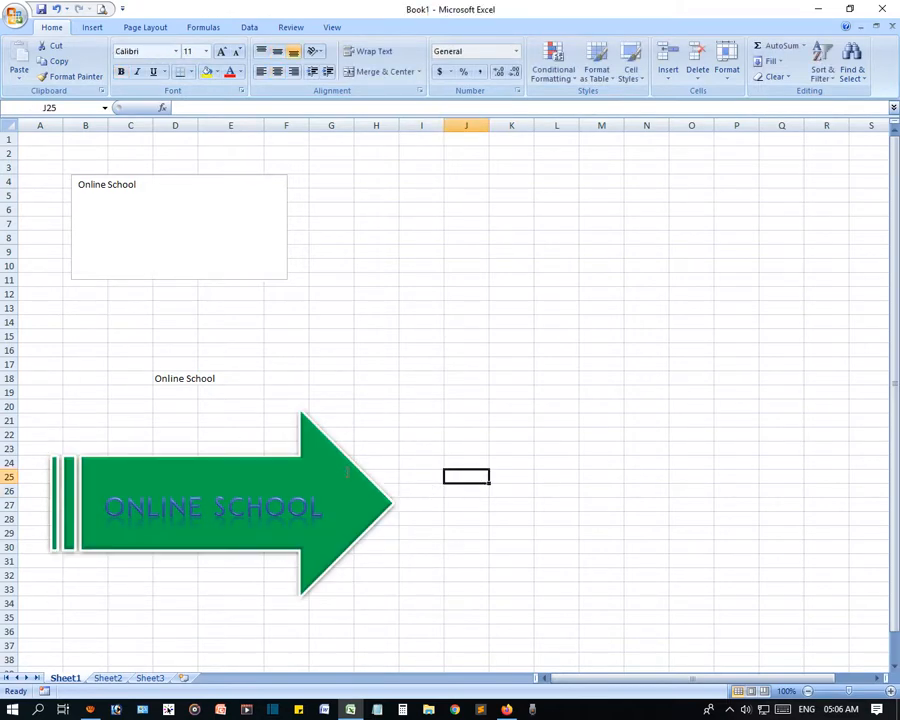
pyautogui.click(349, 448)
pyautogui.click(319, 439)
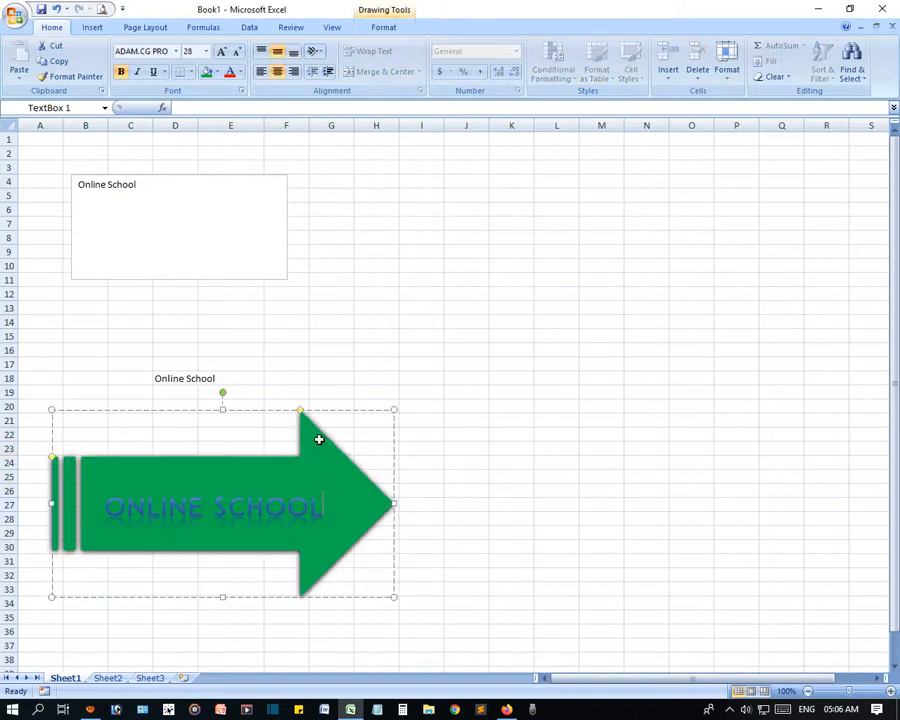
pyautogui.click(385, 26)
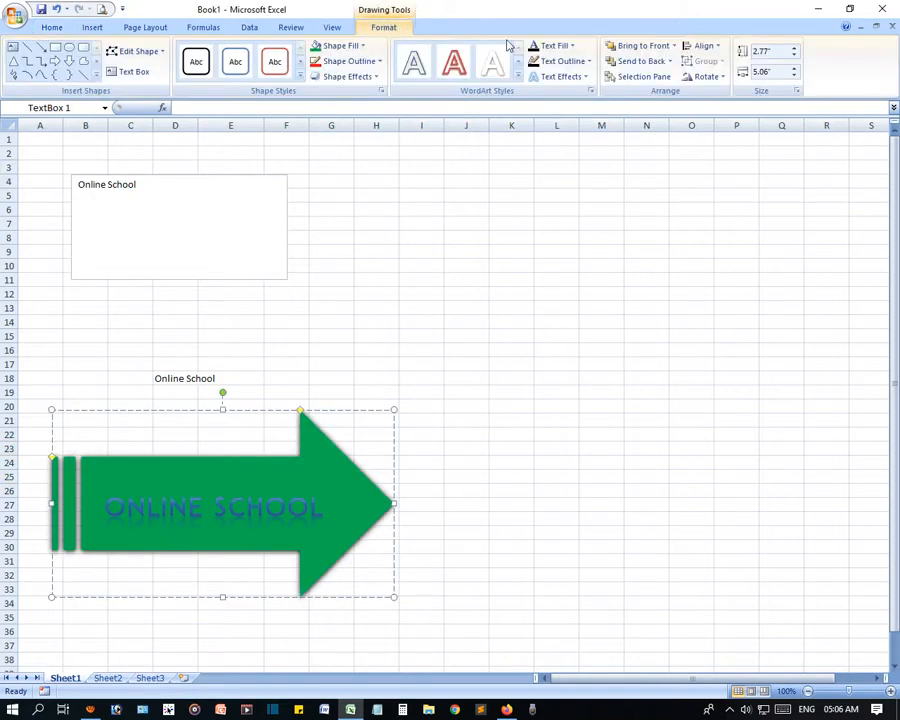
pyautogui.click(574, 47)
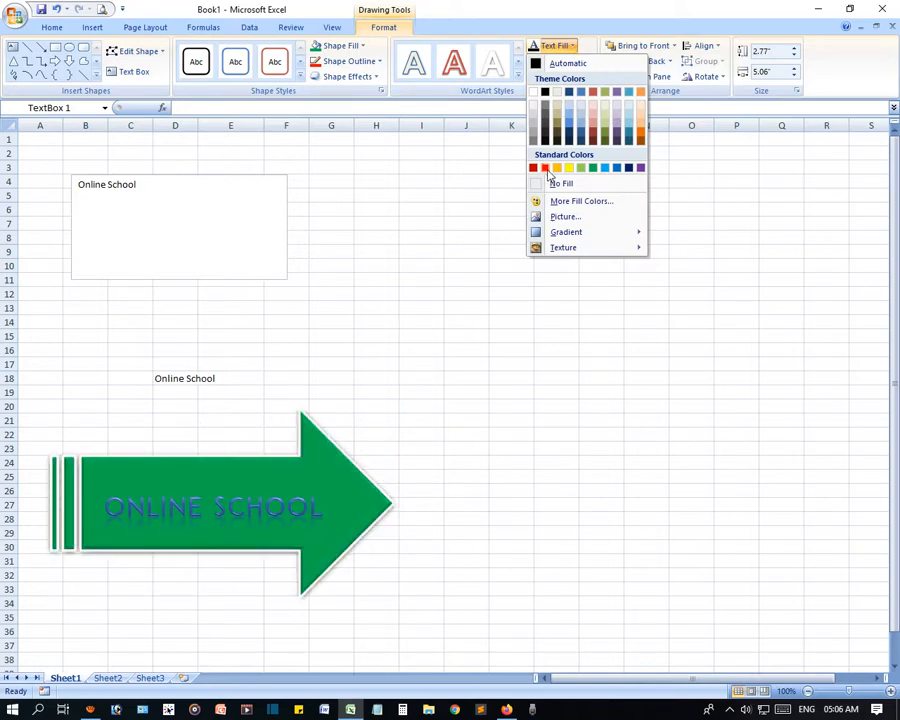
pyautogui.click(566, 50)
pyautogui.click(563, 61)
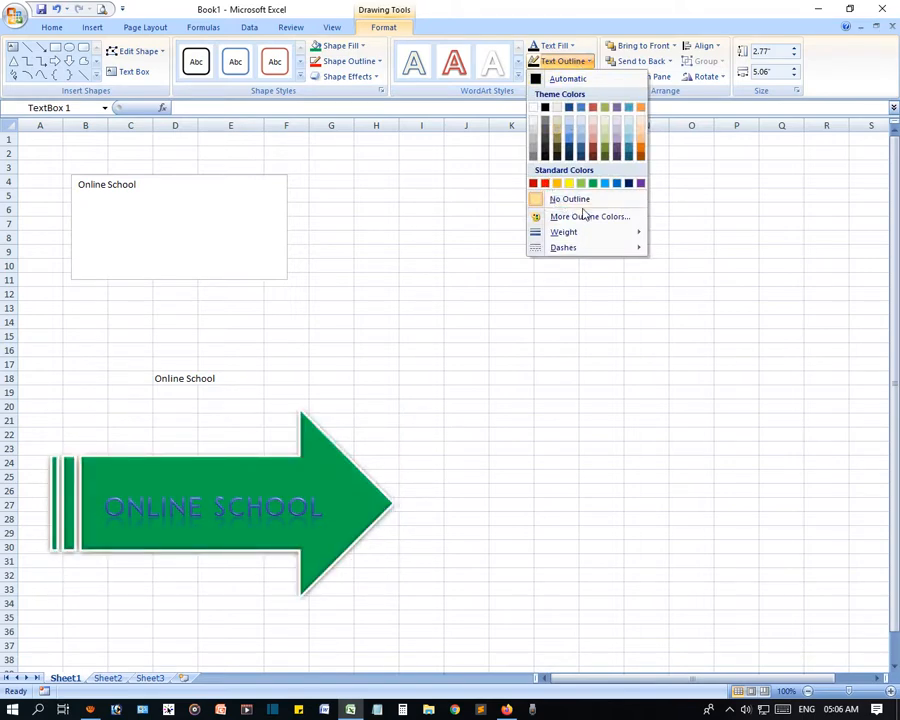
pyautogui.click(566, 61)
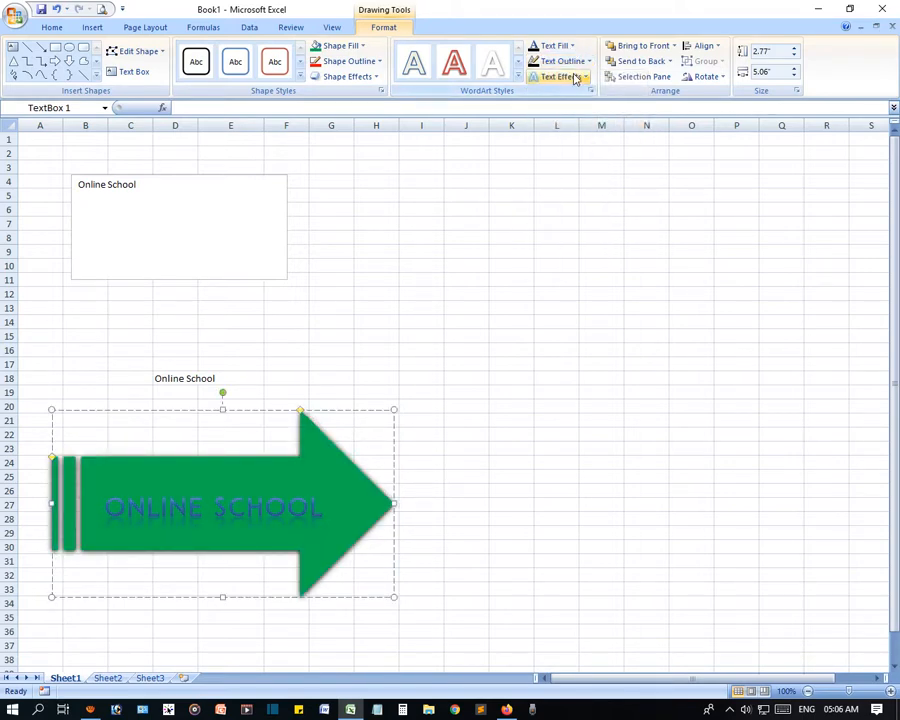
# - Examine the glow and other text effects available for the arrow's text without applying one, and deselect the arrow
pyautogui.click(576, 76)
pyautogui.moveTo(610, 174)
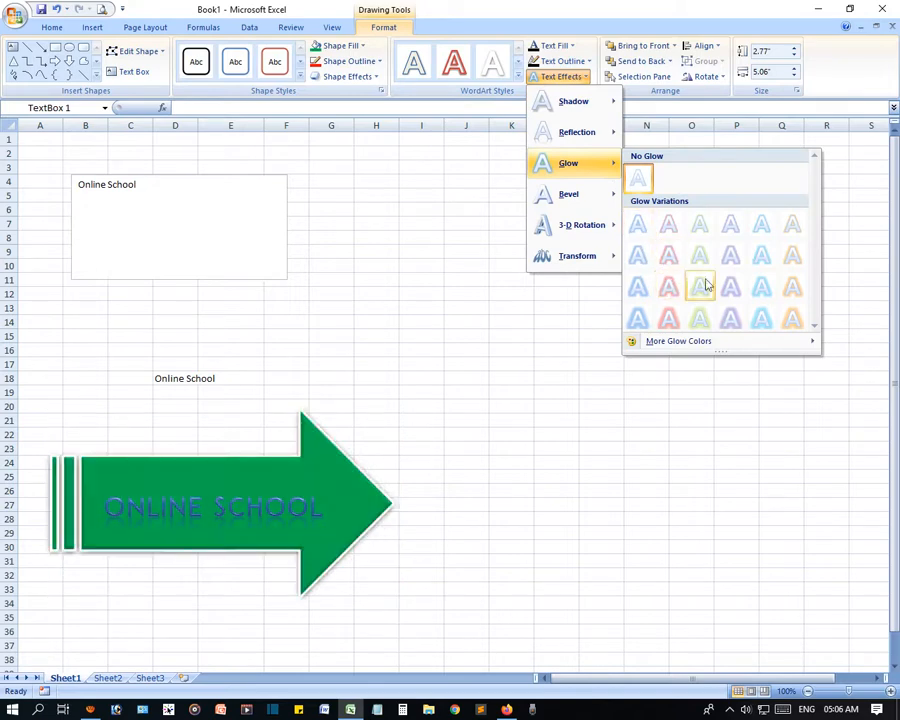
pyautogui.moveTo(580, 194)
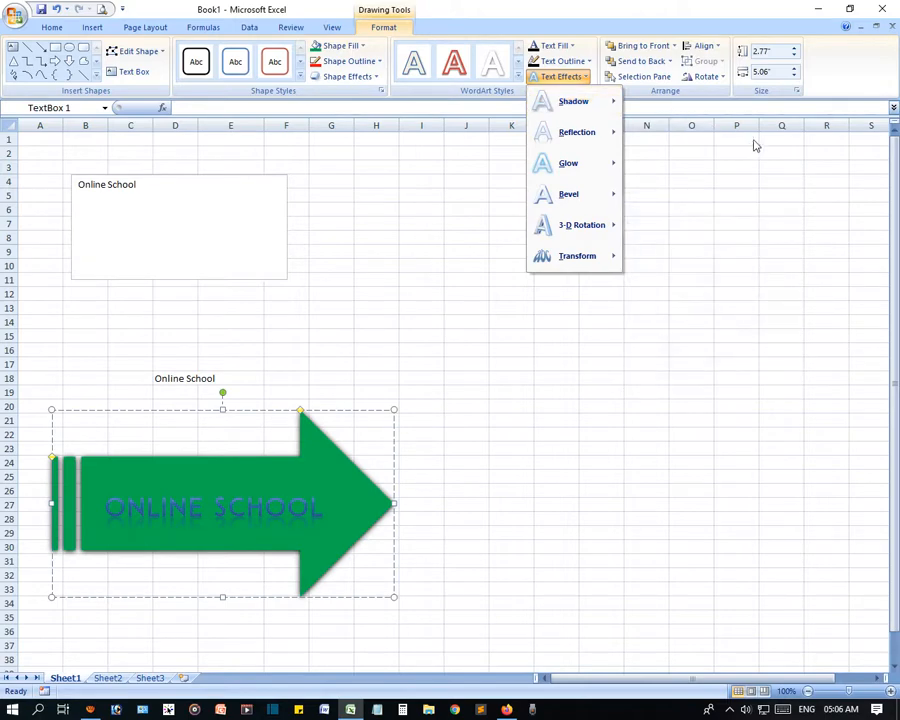
pyautogui.click(628, 467)
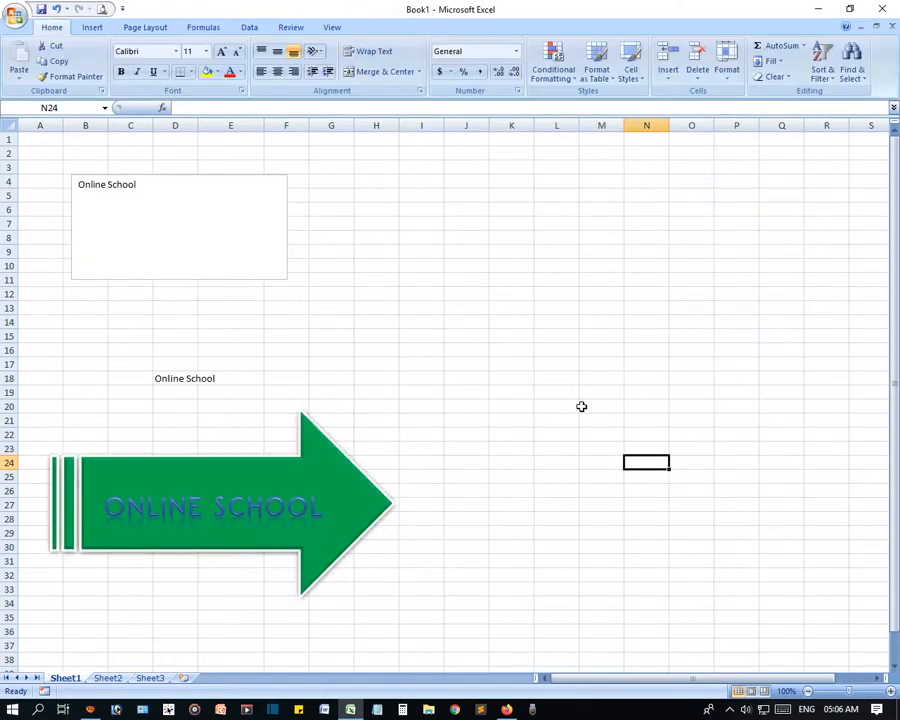
pyautogui.click(385, 484)
pyautogui.click(505, 369)
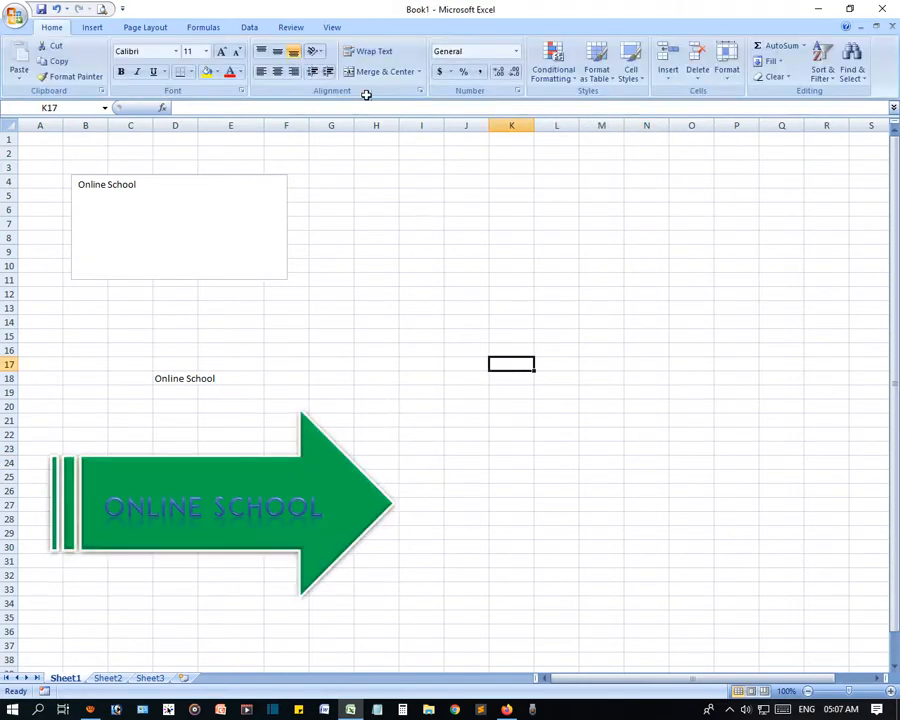
# - Draw an empty text box over about columns H to N, rows 7 to 15, and undo its insertion
pyautogui.click(93, 28)
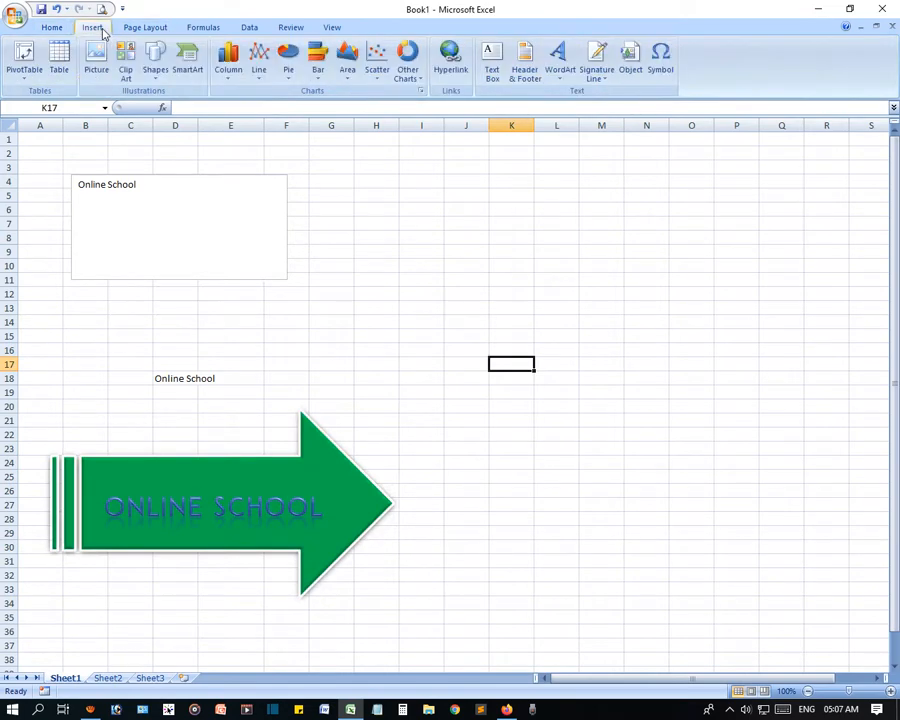
pyautogui.click(496, 86)
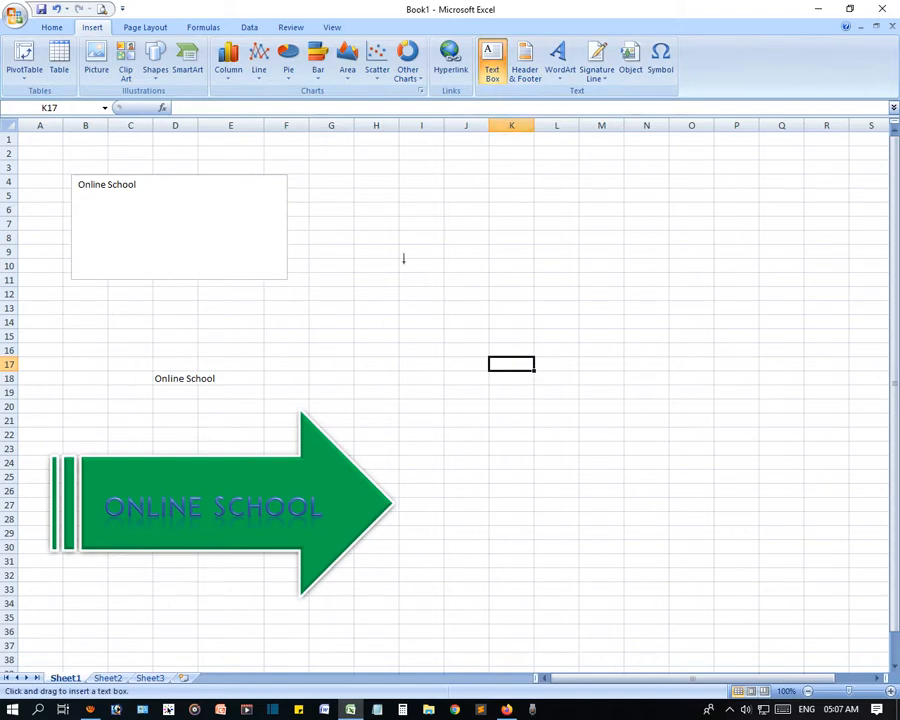
pyautogui.moveTo(348, 222); pyautogui.dragTo(680, 337)
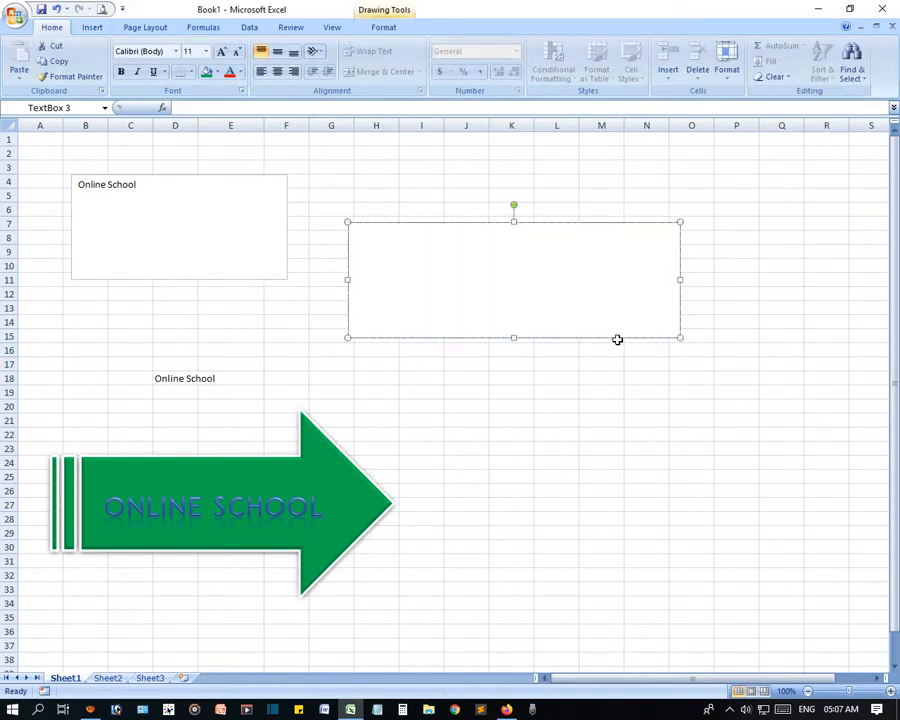
pyautogui.hotkey('ctrl', 'z')
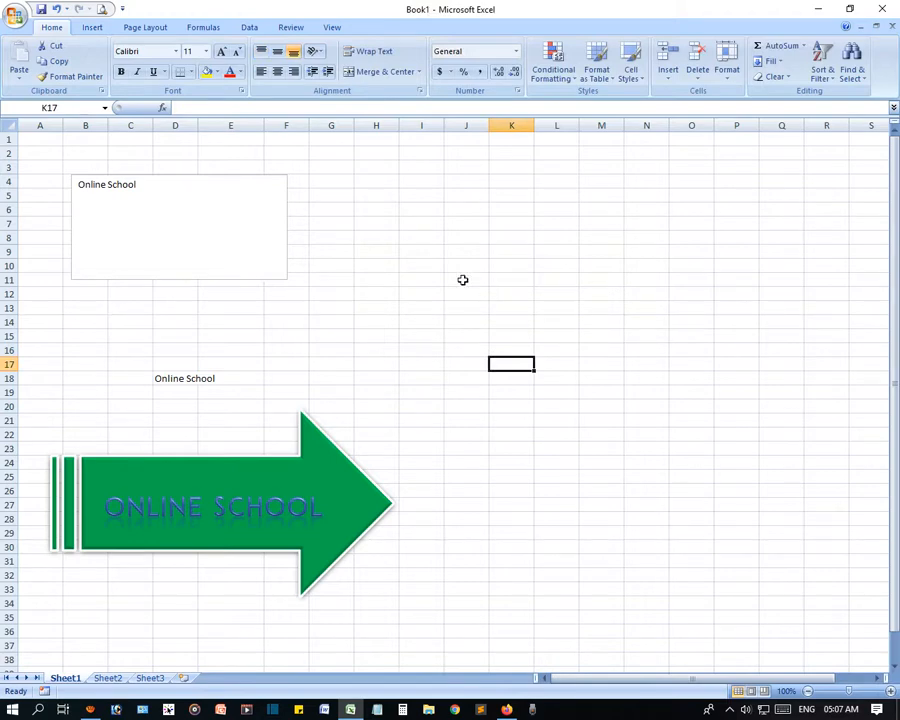
# - Center the "Online School" text horizontally and vertically in the rectangular text box above the arrow
pyautogui.click(259, 222)
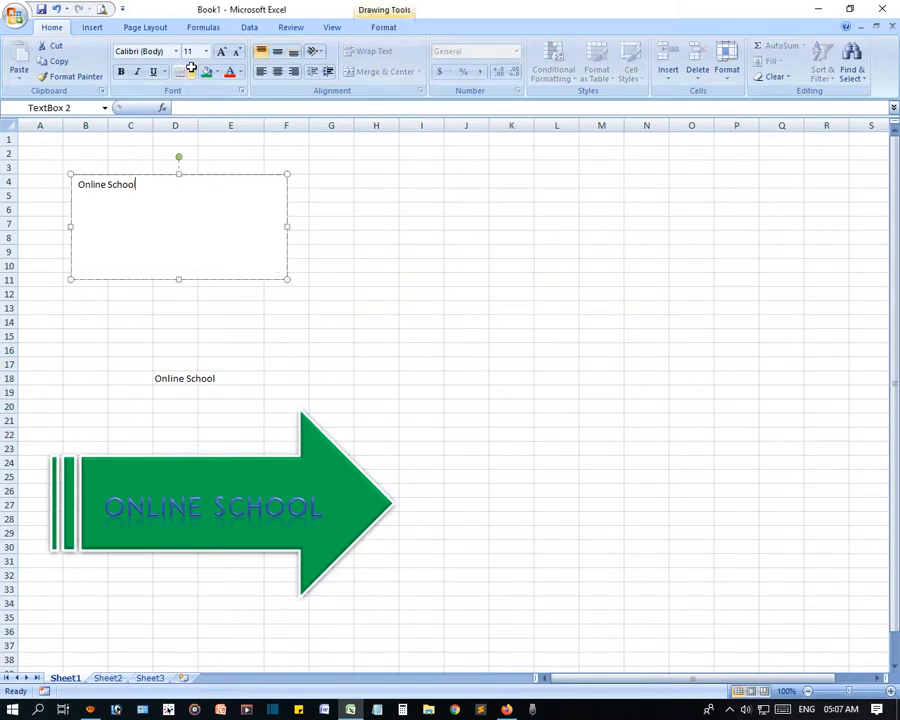
pyautogui.click(277, 71)
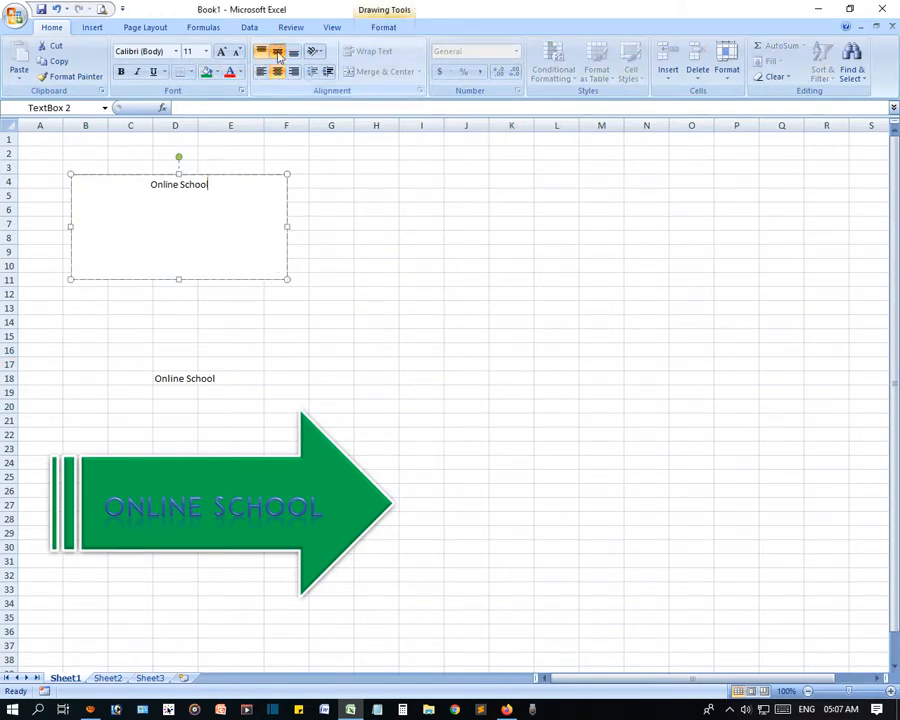
pyautogui.click(277, 51)
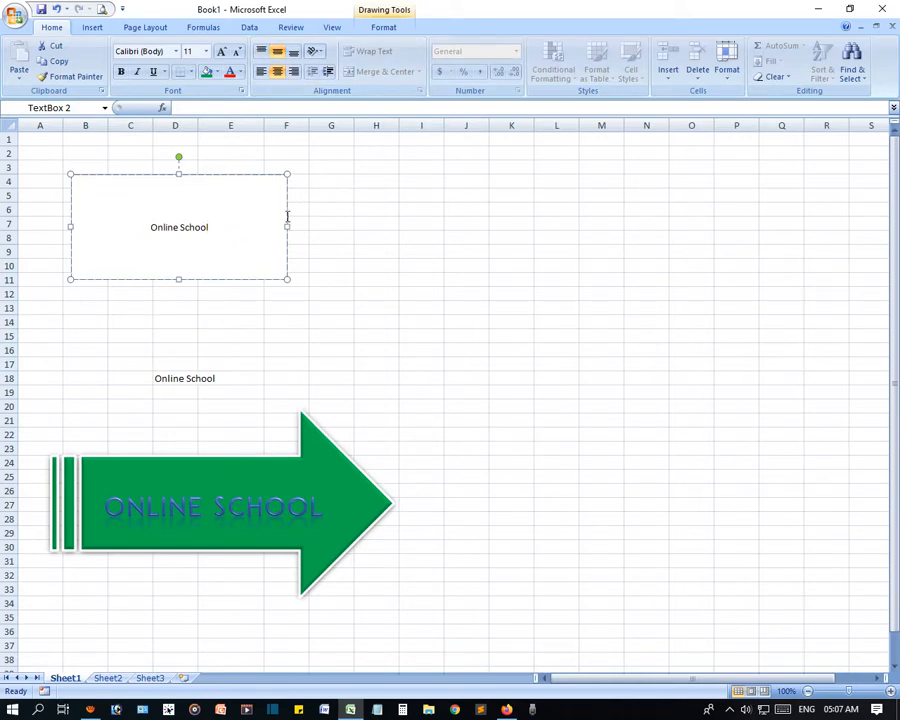
# - Apply the light red gradient shape style to the rectangular text box and widen it to about 4.59"
pyautogui.click(383, 27)
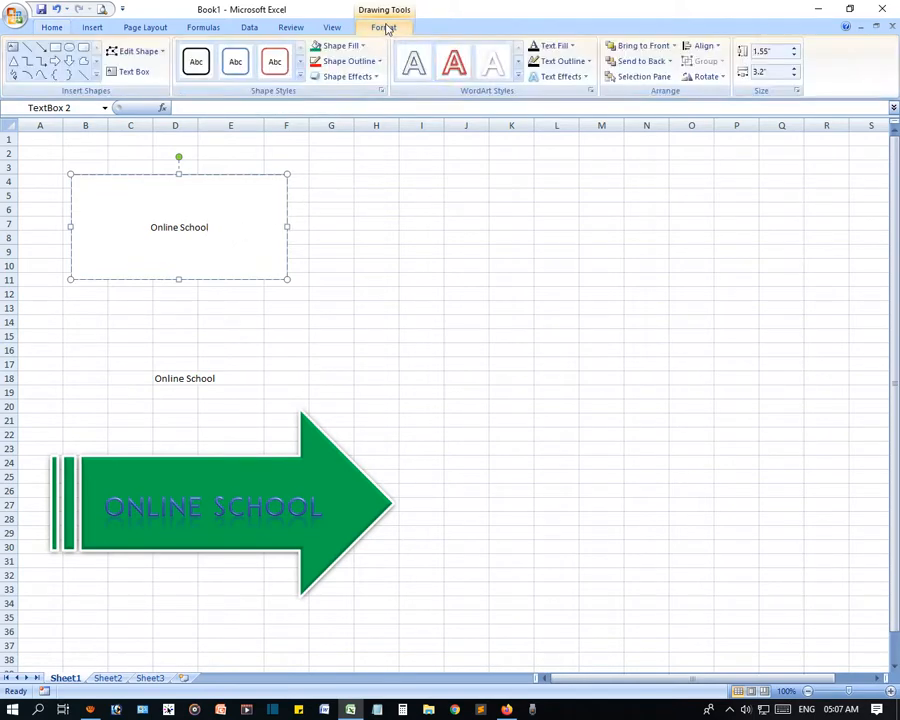
pyautogui.click(300, 77)
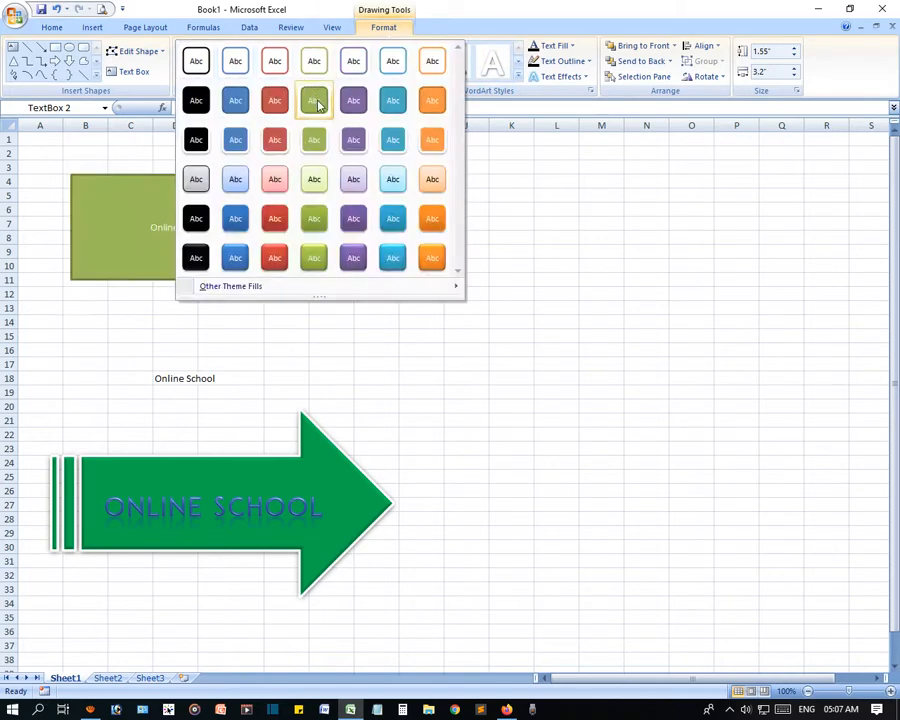
pyautogui.click(276, 180)
pyautogui.click(513, 346)
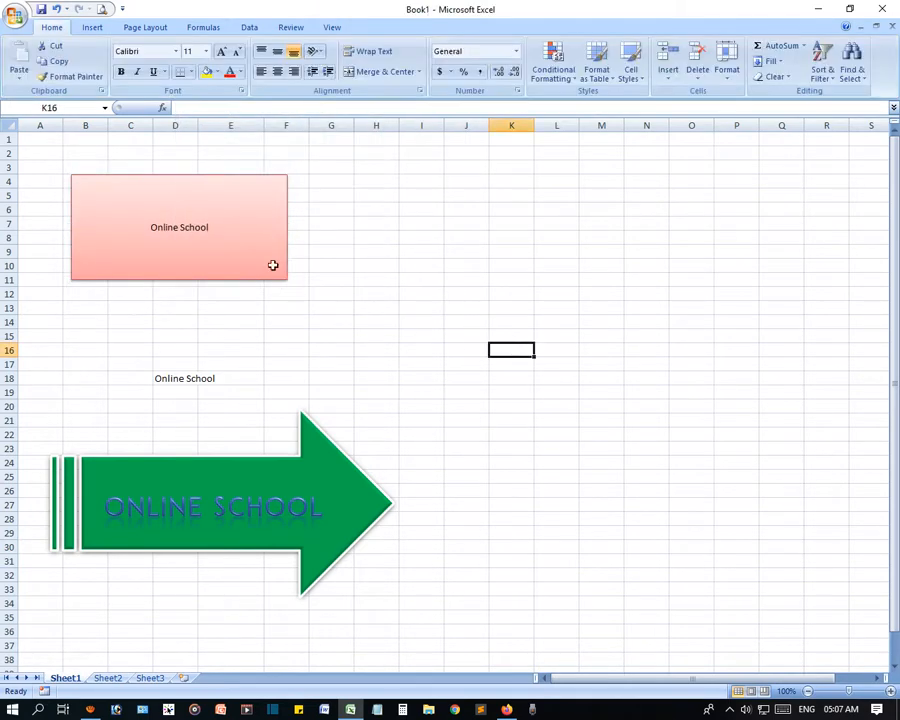
pyautogui.click(284, 233)
pyautogui.moveTo(289, 227); pyautogui.dragTo(381, 228)
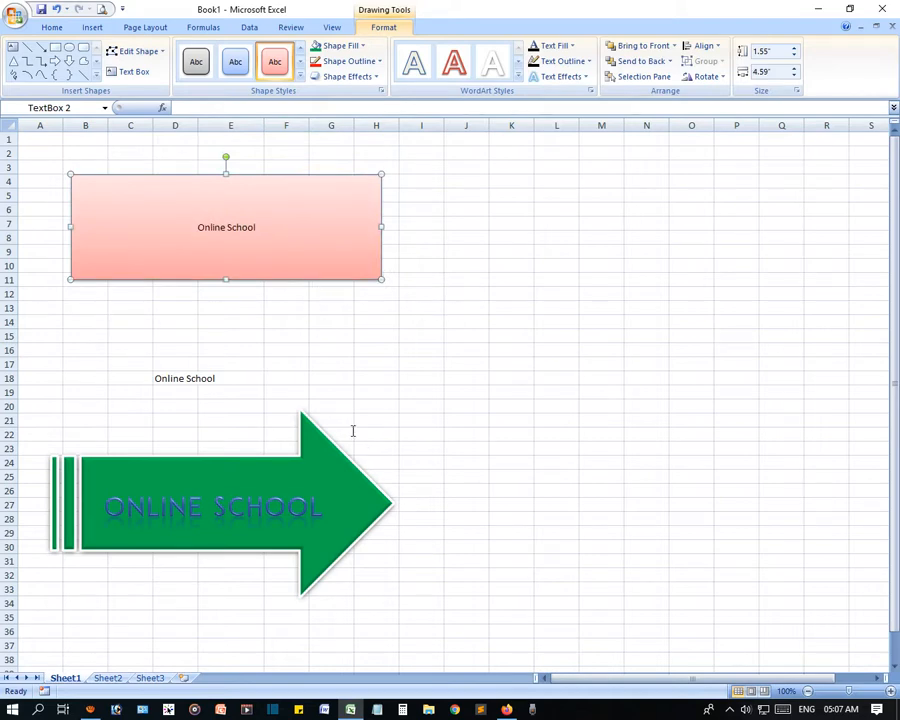
# - Select both the arrow and the rectangular text box and group them into one object
pyautogui.click(322, 440)
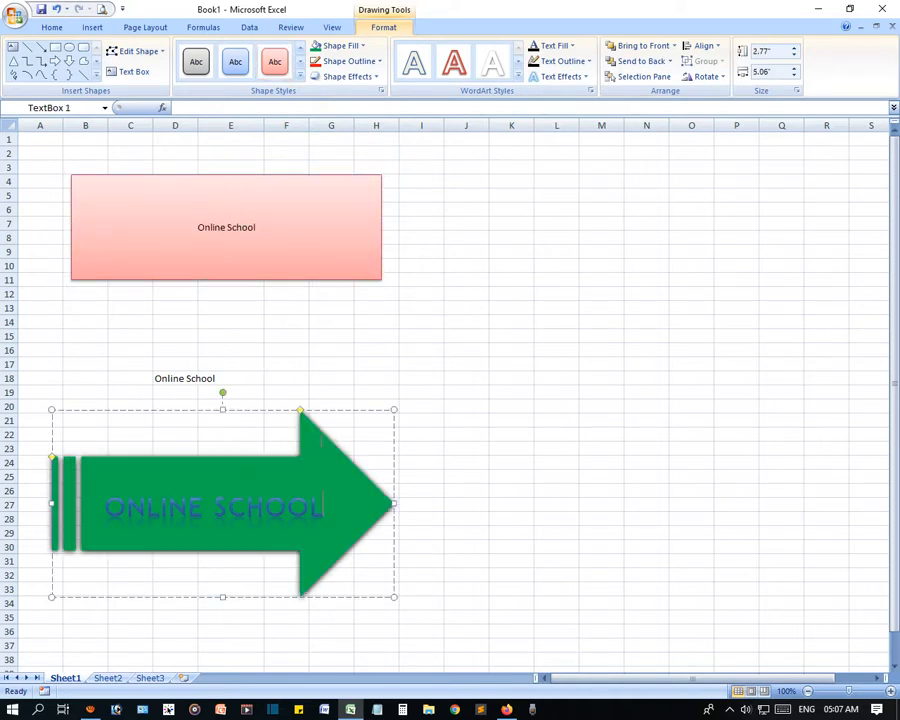
pyautogui.click(341, 243)
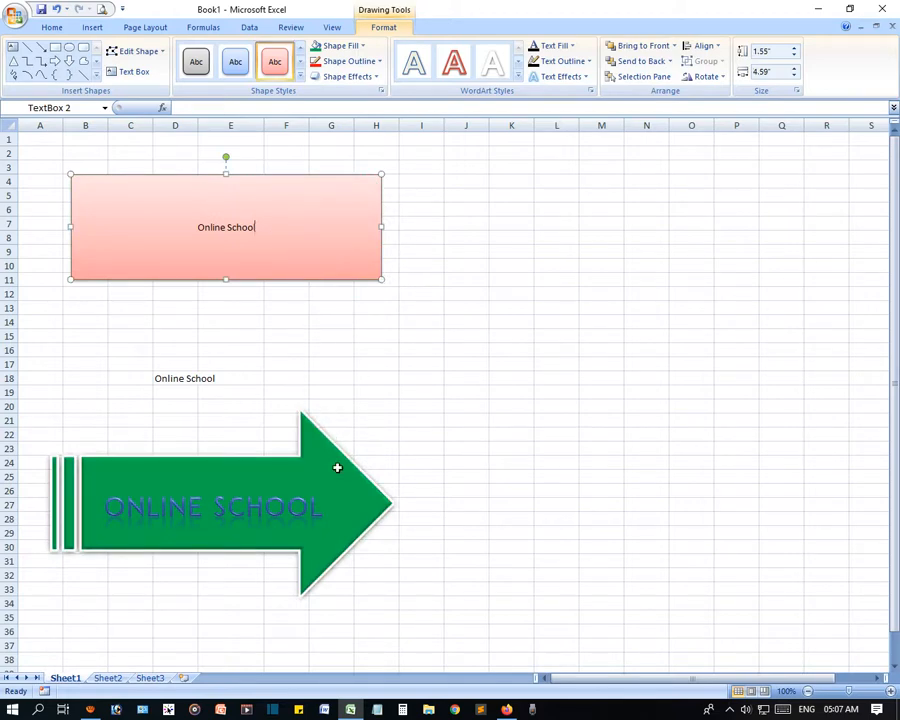
pyautogui.click(333, 443)
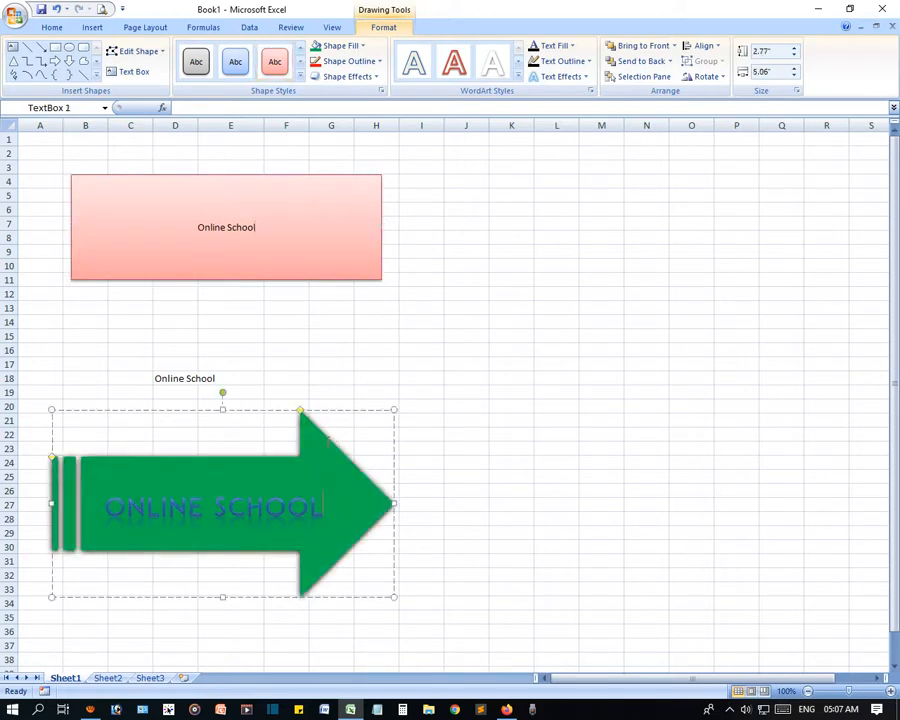
pyautogui.click(318, 412)
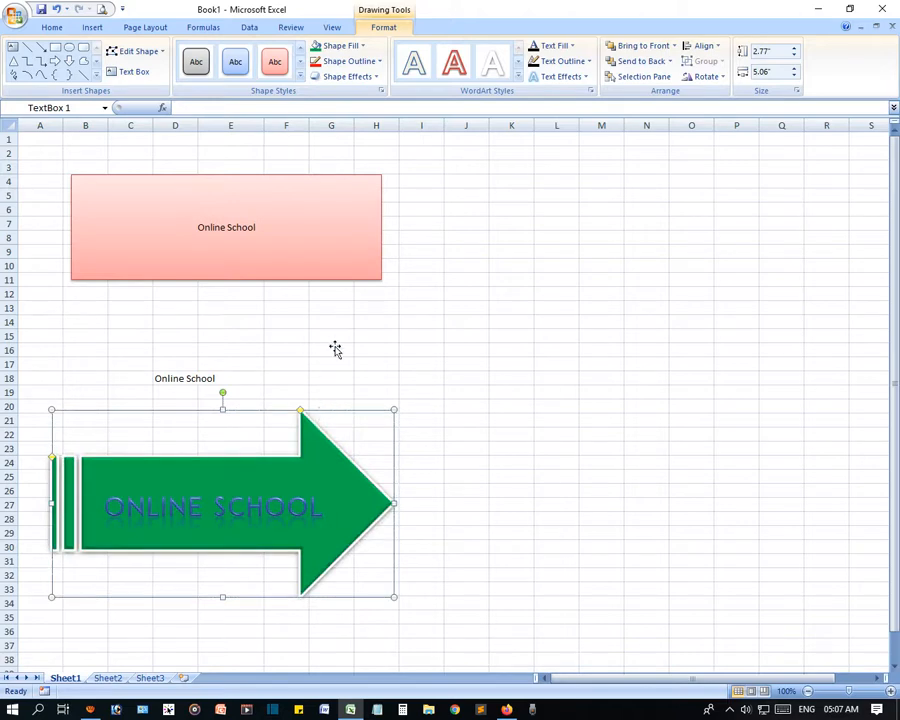
pyautogui.keyDown('shift'); pyautogui.click(352, 275); pyautogui.keyUp('shift')
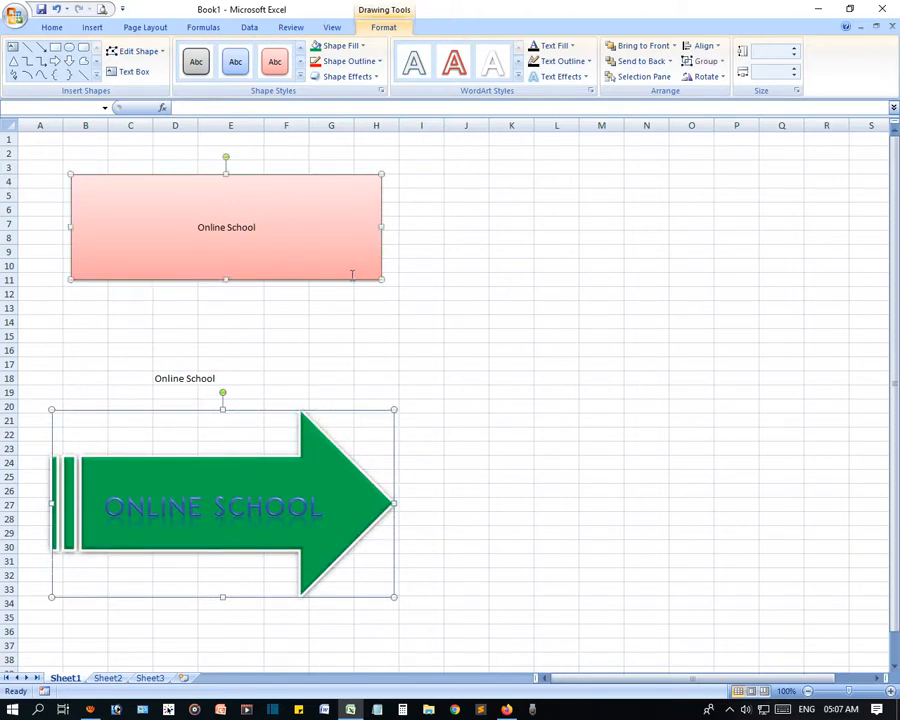
pyautogui.keyDown('shift'); pyautogui.click(350, 283); pyautogui.keyUp('shift')
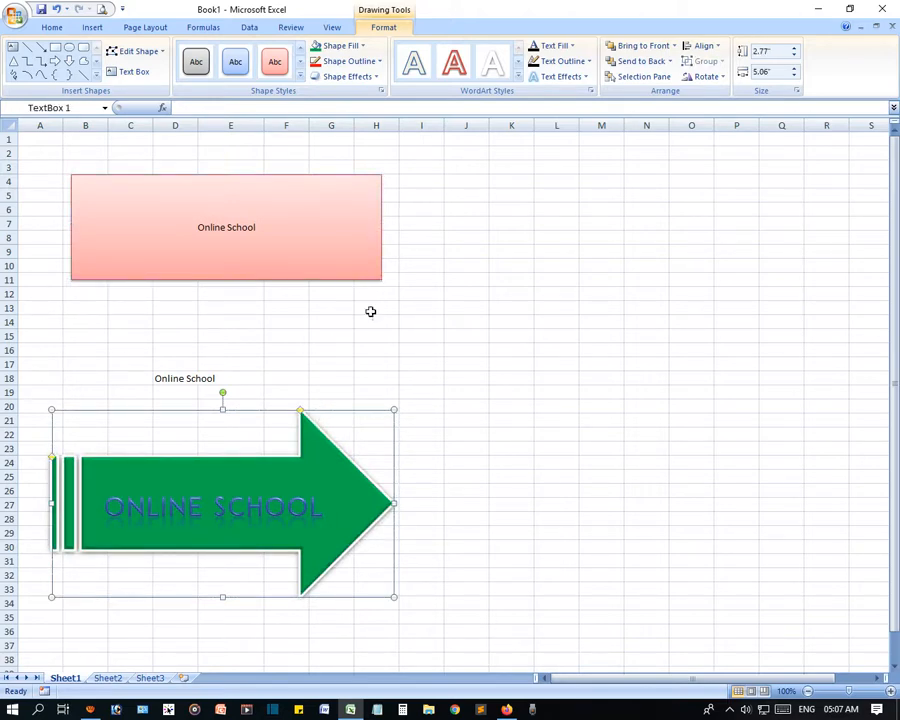
pyautogui.keyDown('shift'); pyautogui.click(350, 276); pyautogui.keyUp('shift')
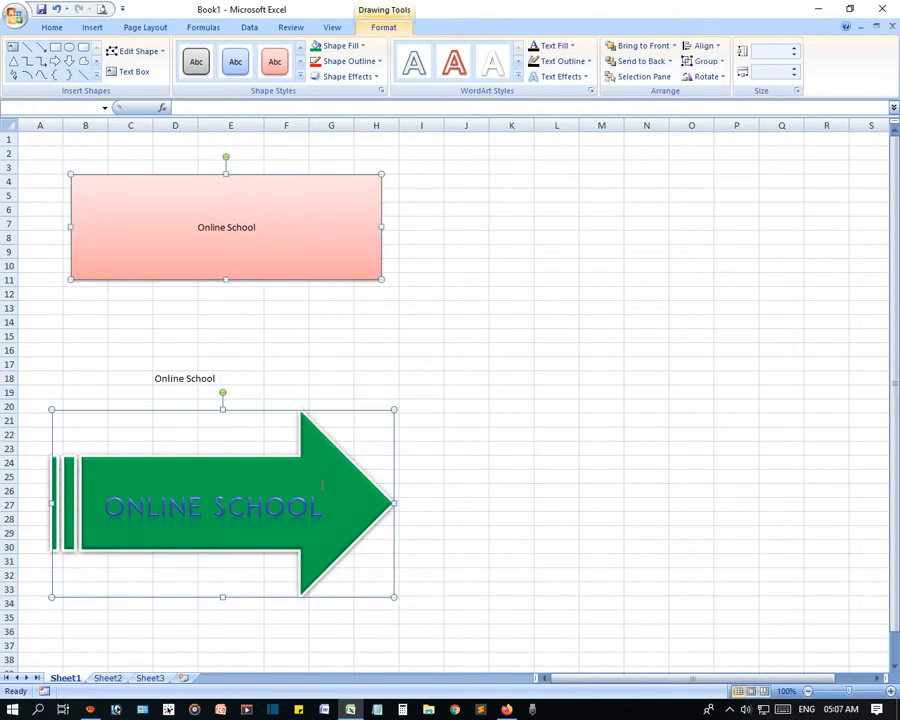
pyautogui.click(706, 61)
pyautogui.click(716, 80)
pyautogui.click(542, 428)
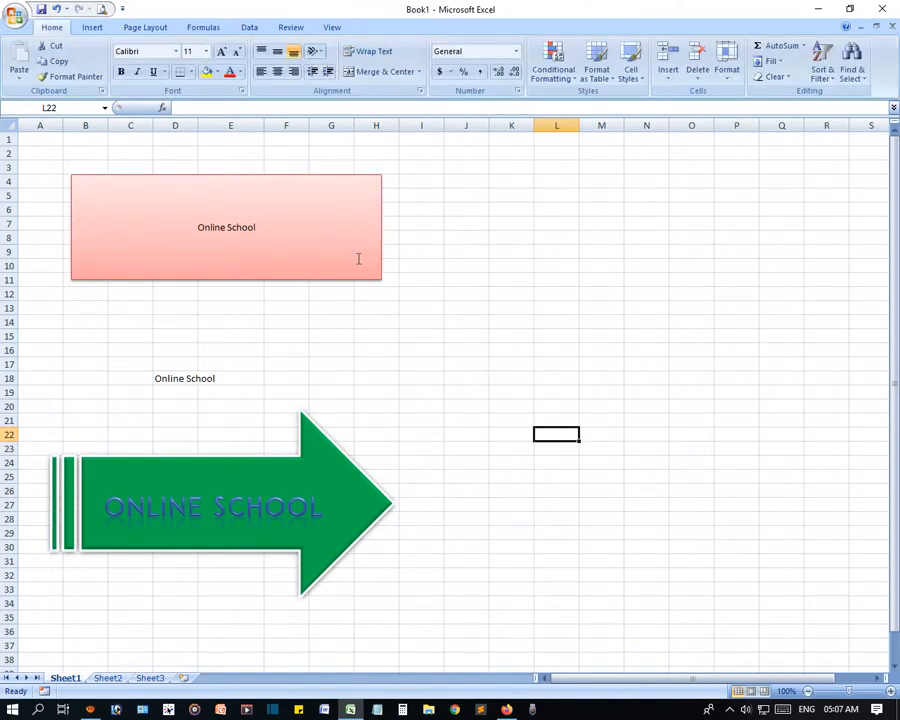
# - Move the grouped text box and arrow across the sheet, placing the group over about columns C to J
pyautogui.click(354, 260)
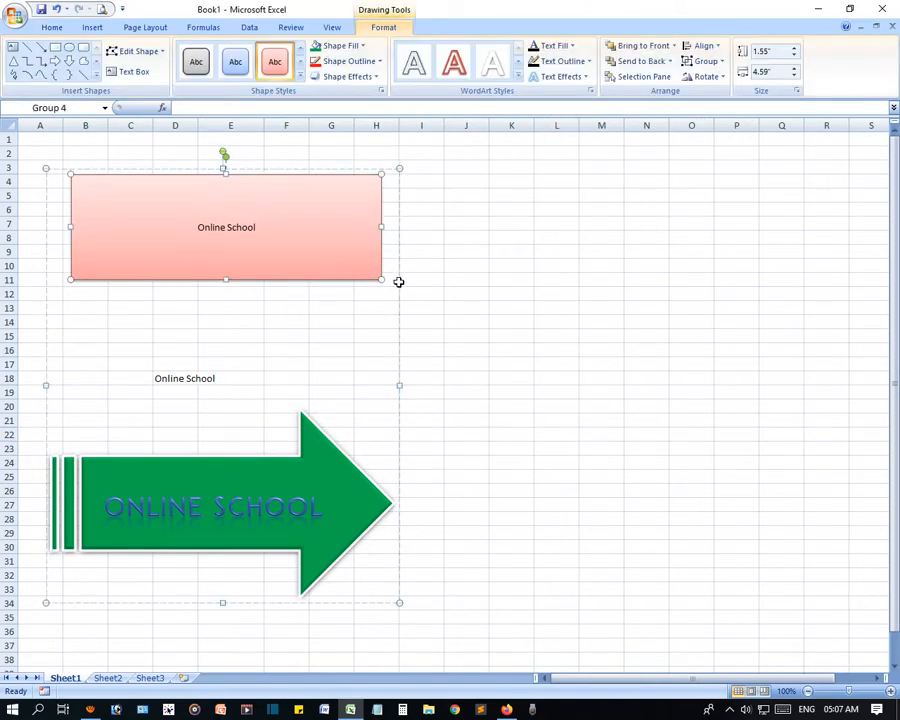
pyautogui.moveTo(398, 282); pyautogui.dragTo(655, 295)
pyautogui.click(603, 280)
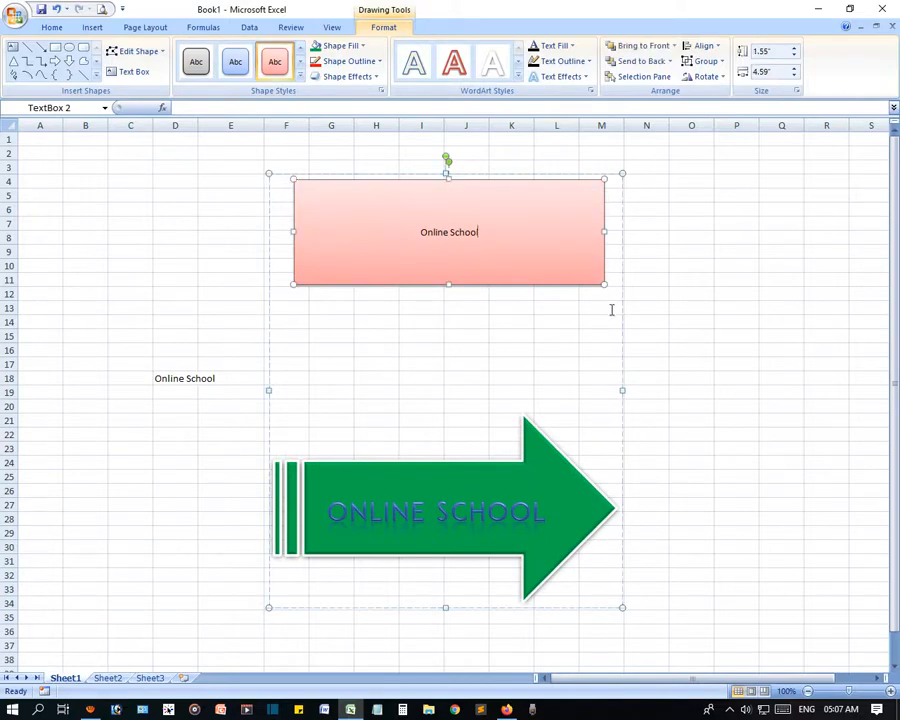
pyautogui.moveTo(621, 311); pyautogui.dragTo(462, 307)
# - Apply the light red gradient shape style to the whole group and deselect it
pyautogui.click(299, 77)
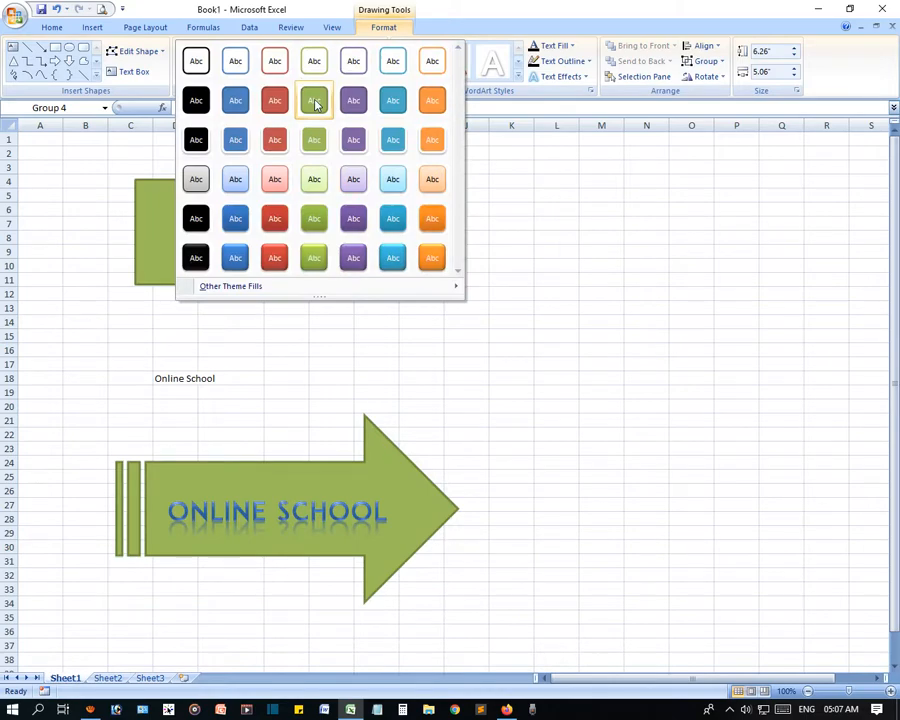
pyautogui.click(276, 180)
pyautogui.click(727, 393)
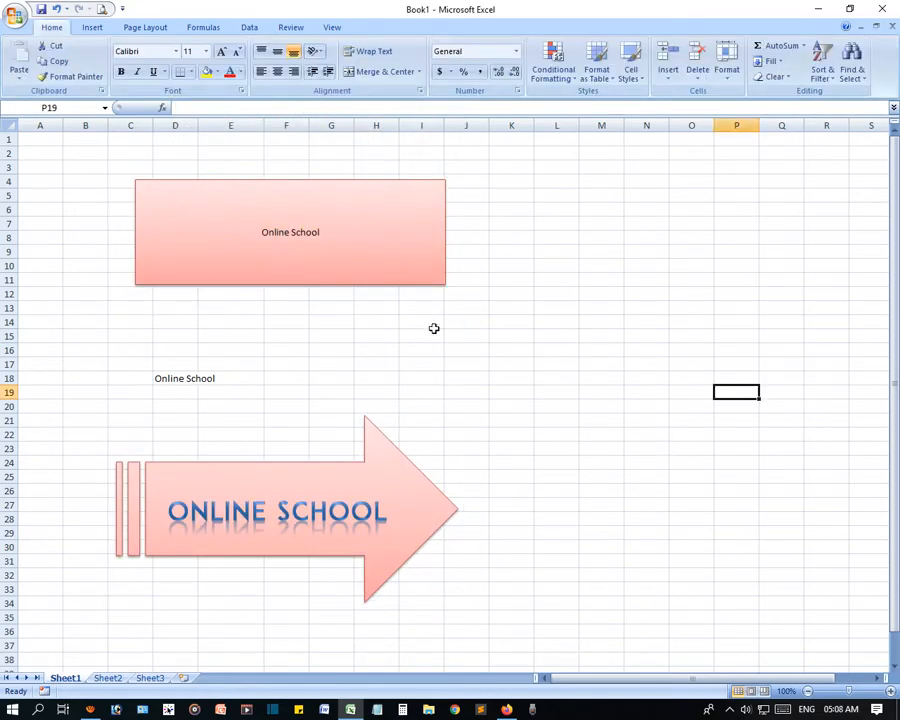
# - Ungroup the grouped rectangular text box and arrow, and select the rectangular text box on its own
pyautogui.click(424, 262)
pyautogui.click(598, 362)
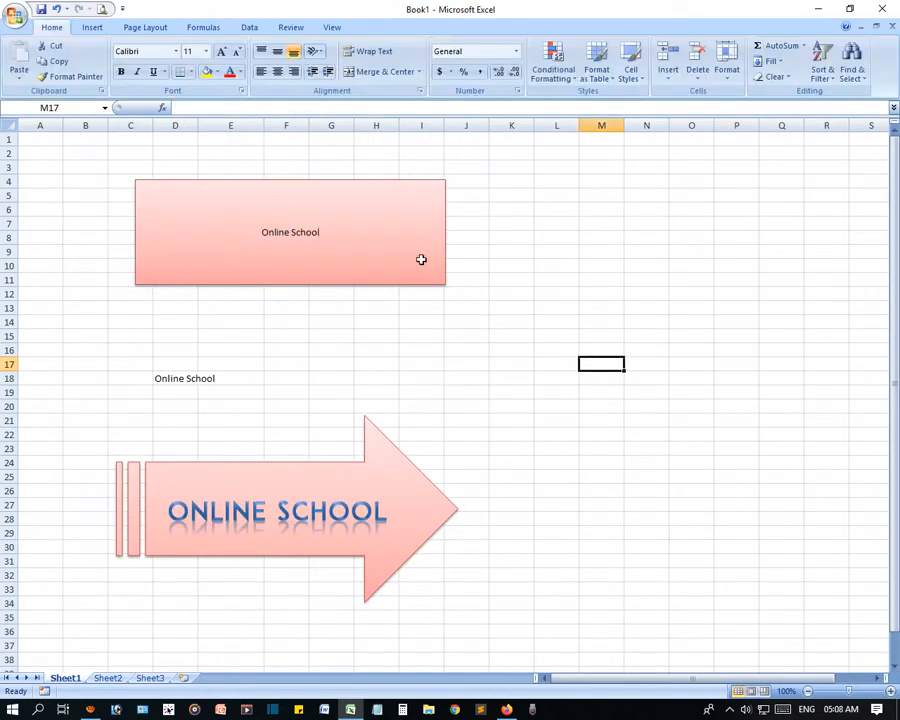
pyautogui.click(421, 259)
pyautogui.click(706, 61)
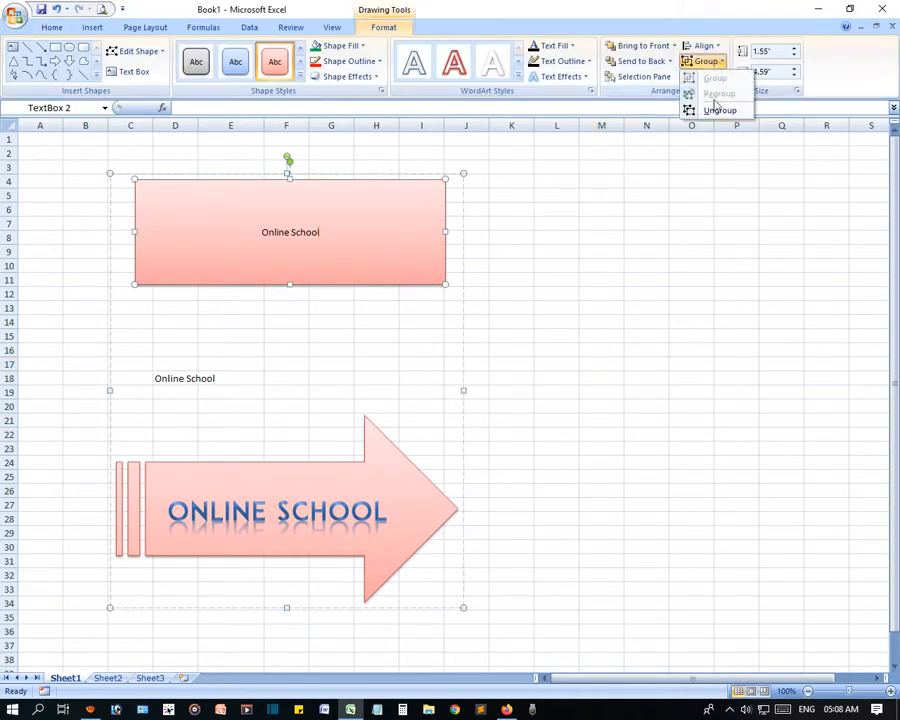
pyautogui.click(718, 110)
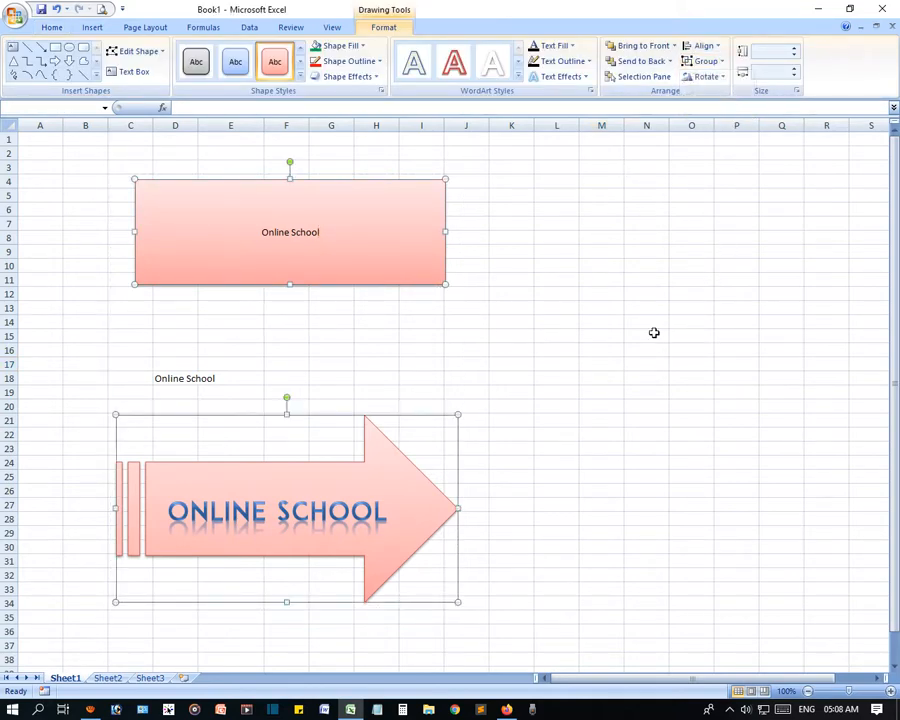
pyautogui.click(572, 326)
pyautogui.click(444, 284)
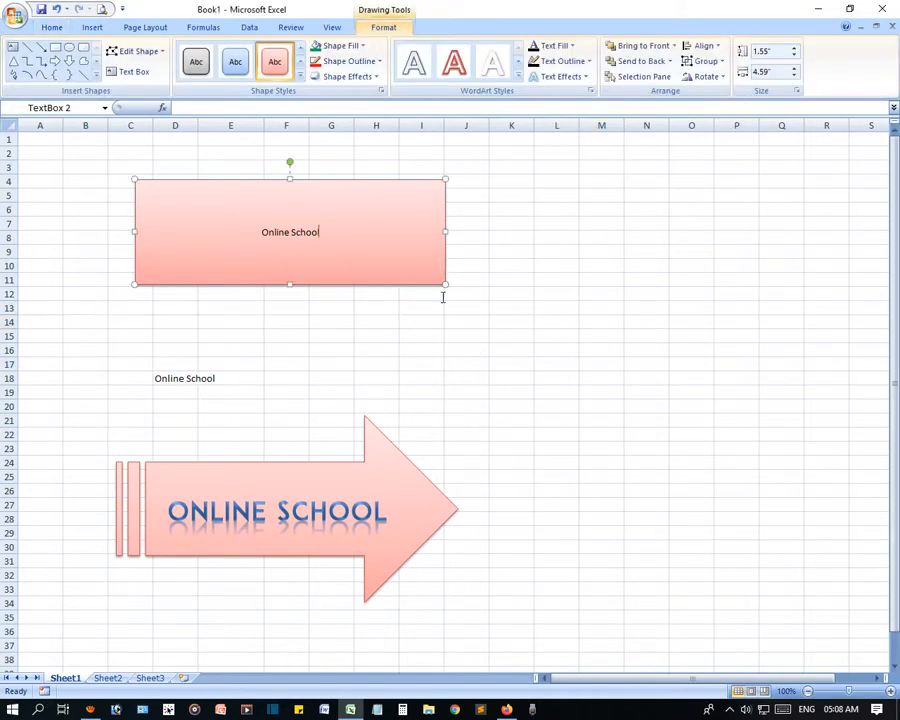
# - Rotate the arrow text box to 23° through its detailed rotation options and deselect it
pyautogui.click(433, 493)
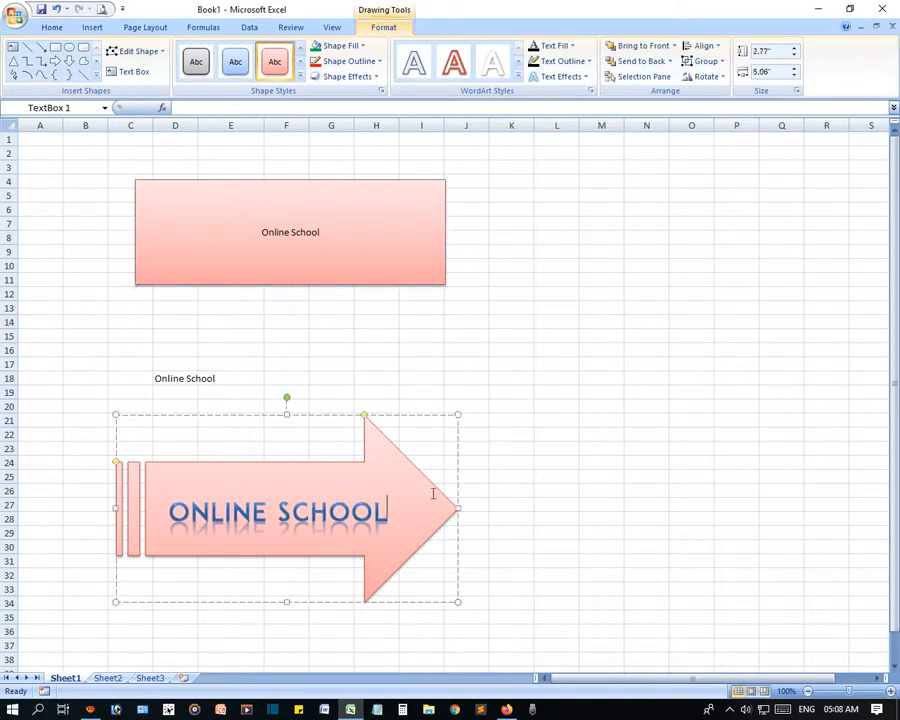
pyautogui.click(707, 76)
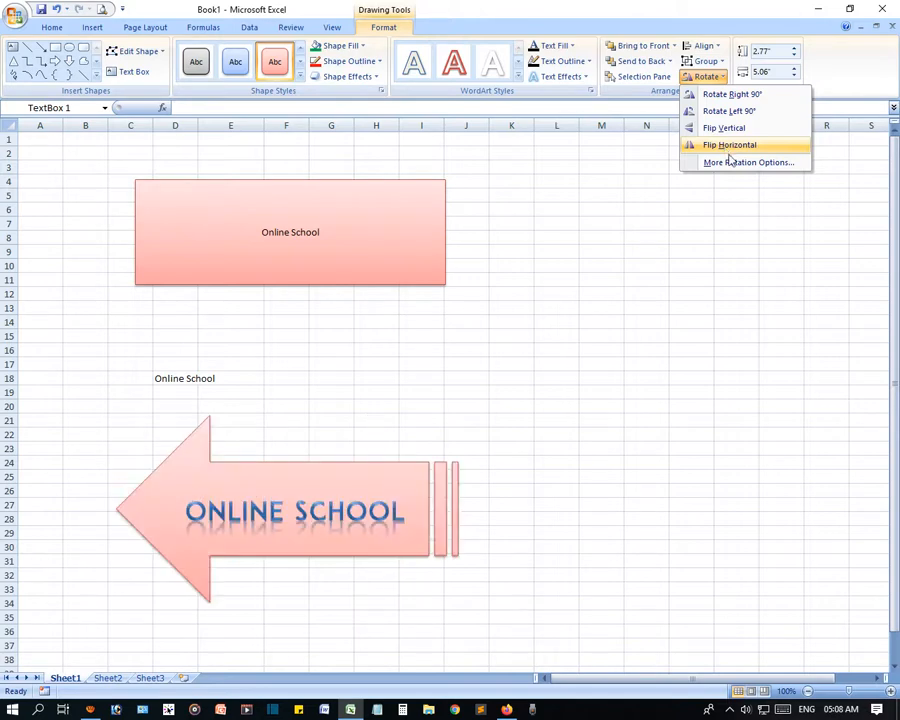
pyautogui.click(731, 166)
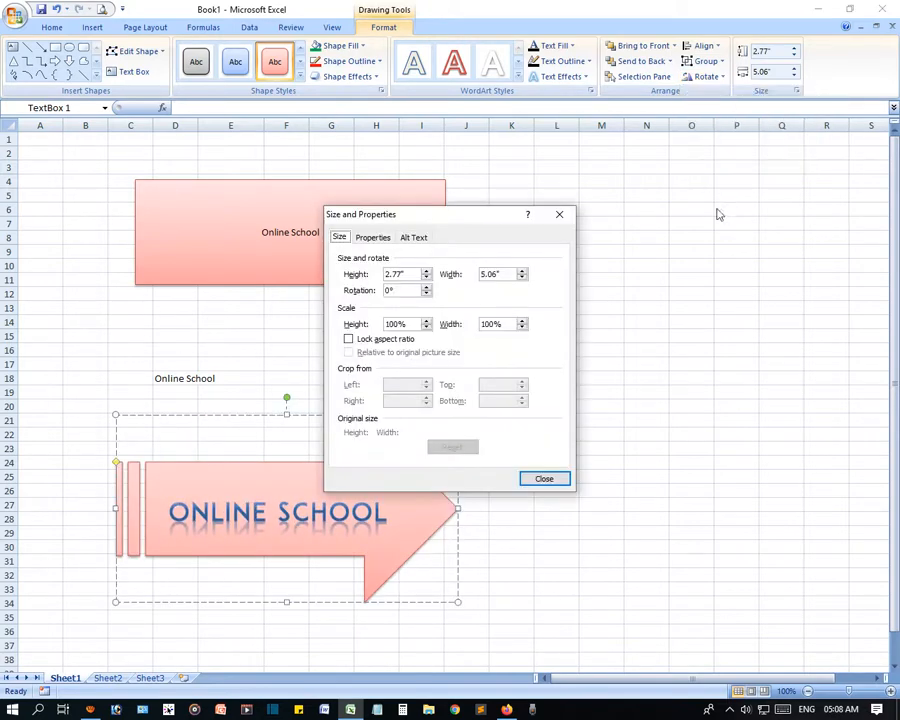
pyautogui.moveTo(490, 214); pyautogui.dragTo(700, 204)
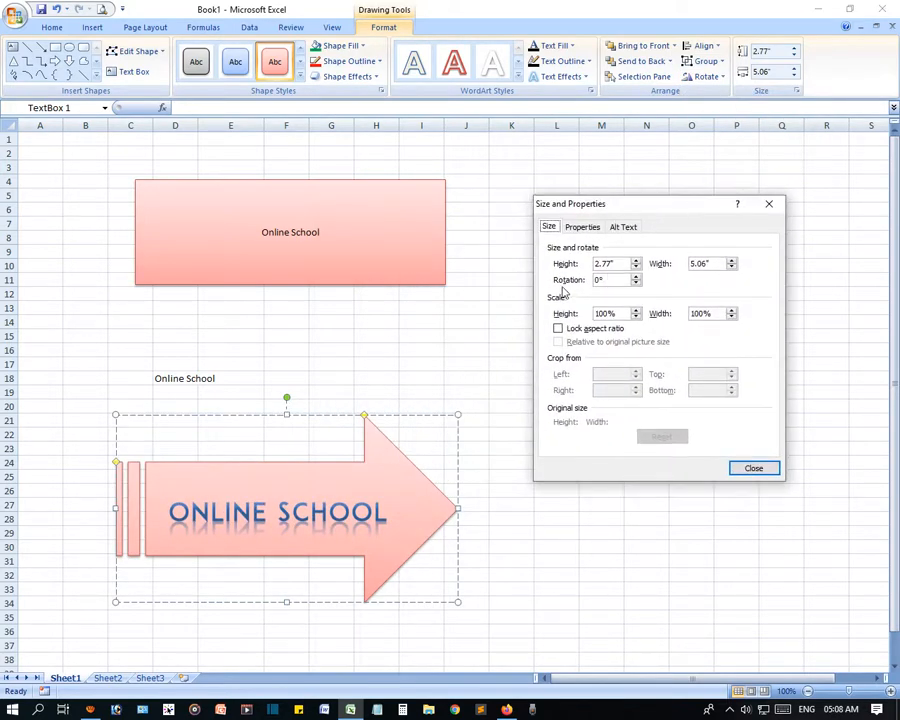
pyautogui.click(636, 277)
pyautogui.click(636, 277)
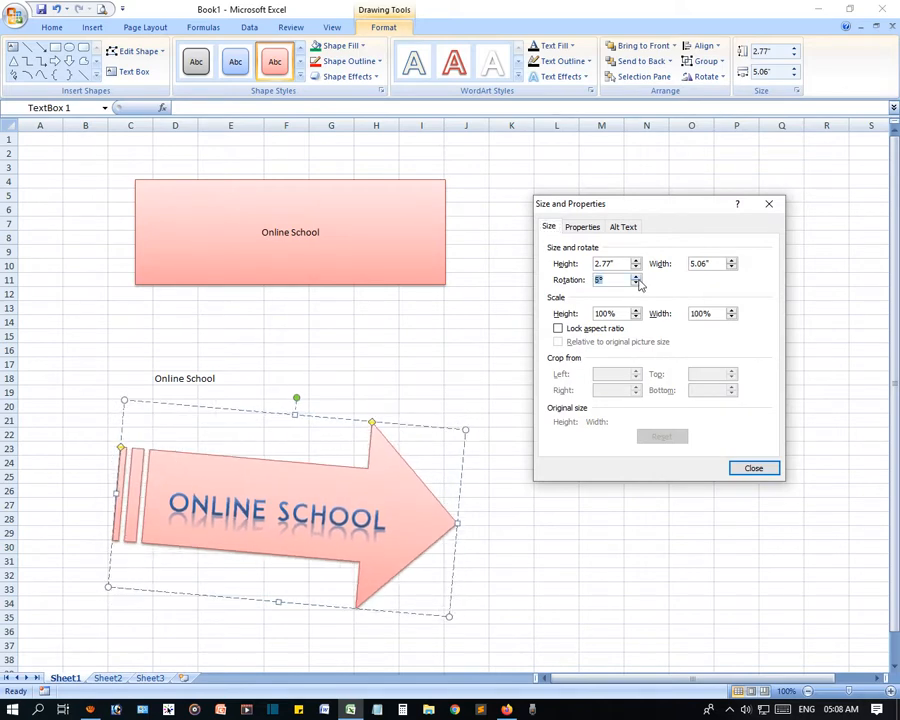
pyautogui.click(636, 277)
pyautogui.click(636, 277)
pyautogui.click(636, 277)
pyautogui.click(636, 277)
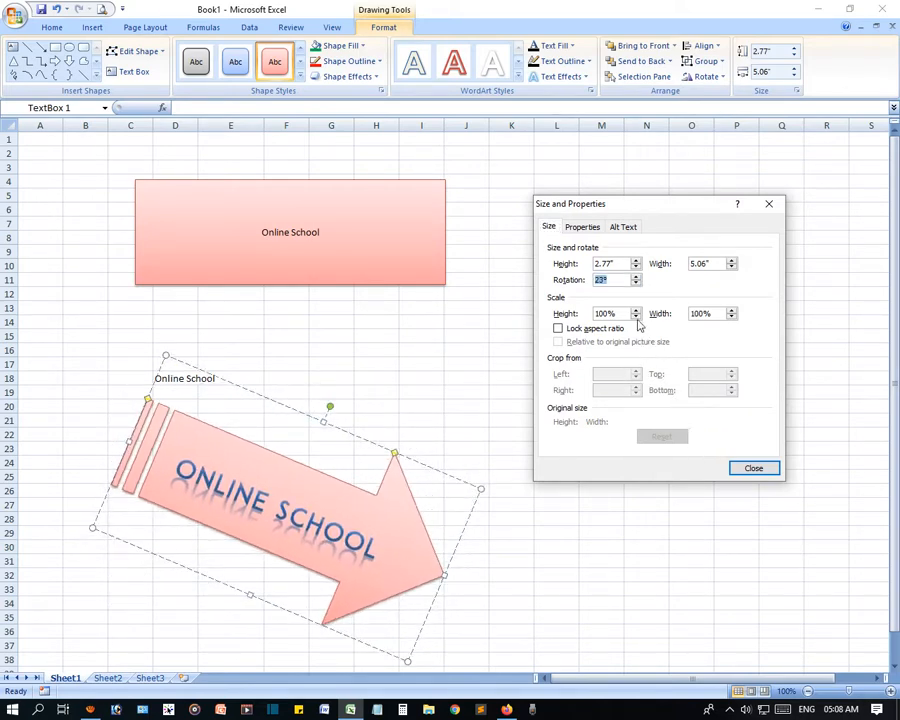
pyautogui.click(754, 468)
pyautogui.click(640, 448)
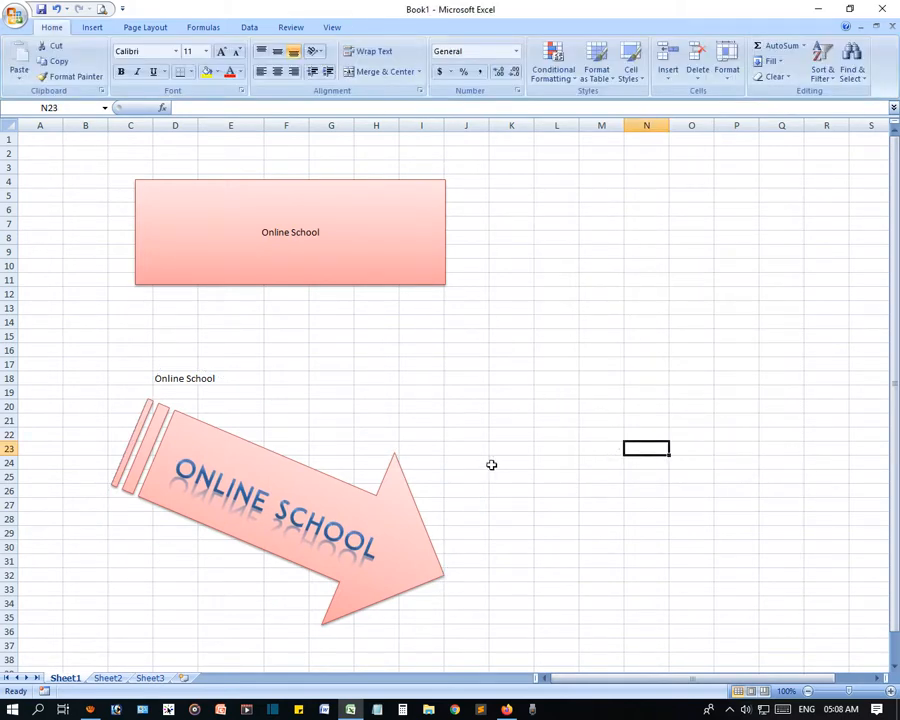
# - Move the rotated arrow text box beside the rectangular text box, over about columns K to R, and deselect it
pyautogui.click(421, 531)
pyautogui.click(511, 335)
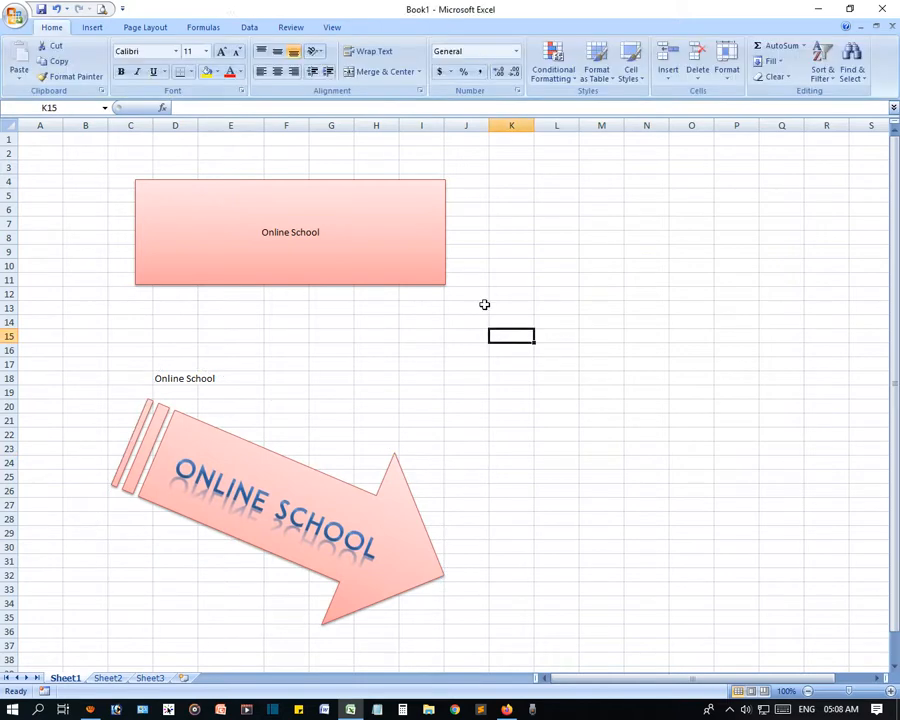
pyautogui.click(384, 493)
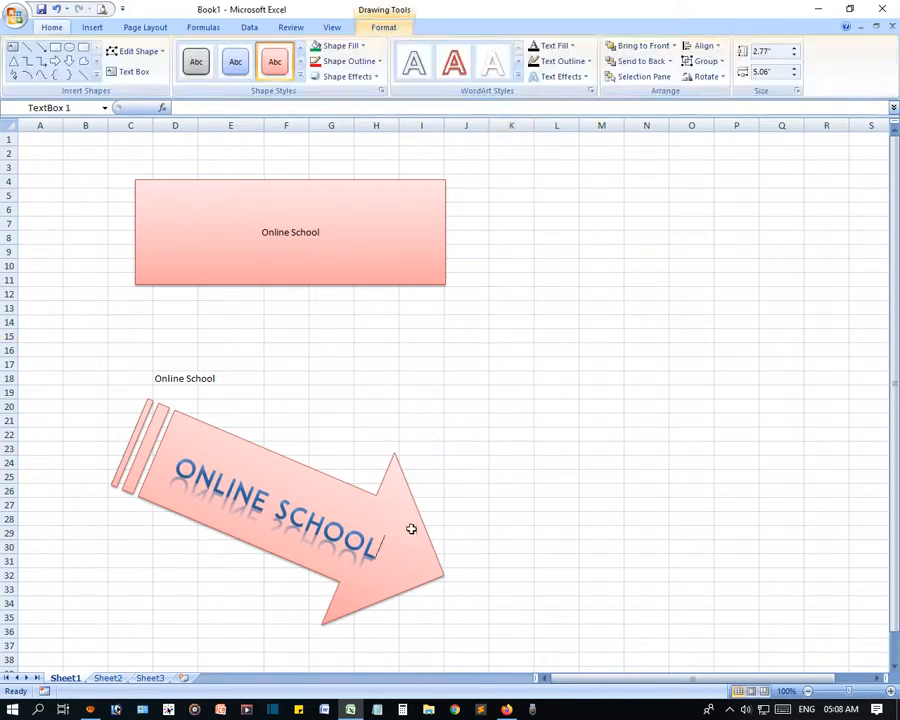
pyautogui.moveTo(432, 472); pyautogui.dragTo(797, 268)
pyautogui.click(646, 539)
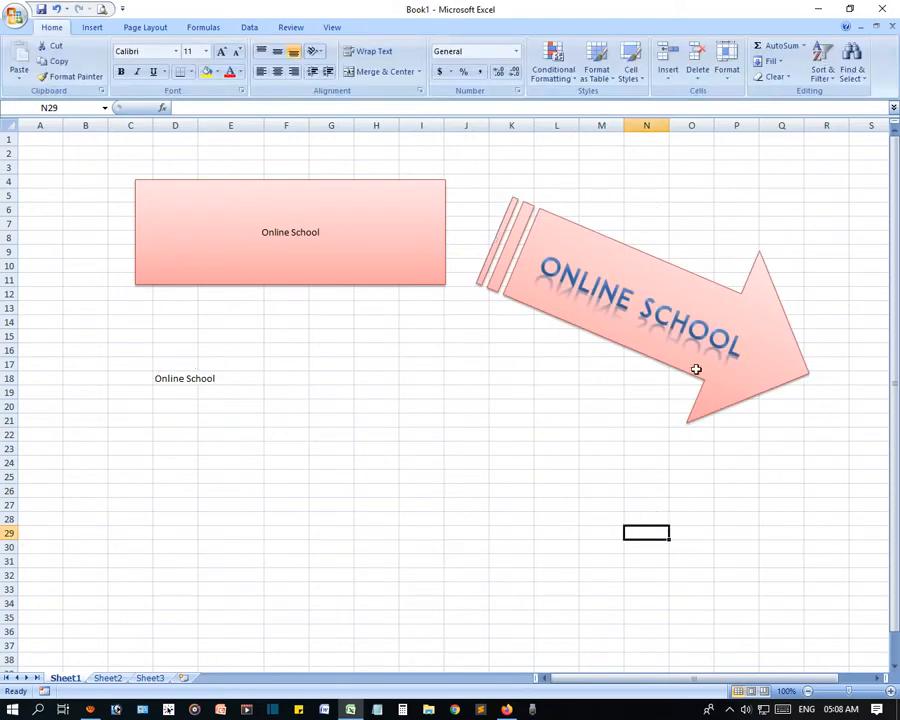
# - Try to clear the WordArt formatting from the arrow's text
pyautogui.click(697, 370)
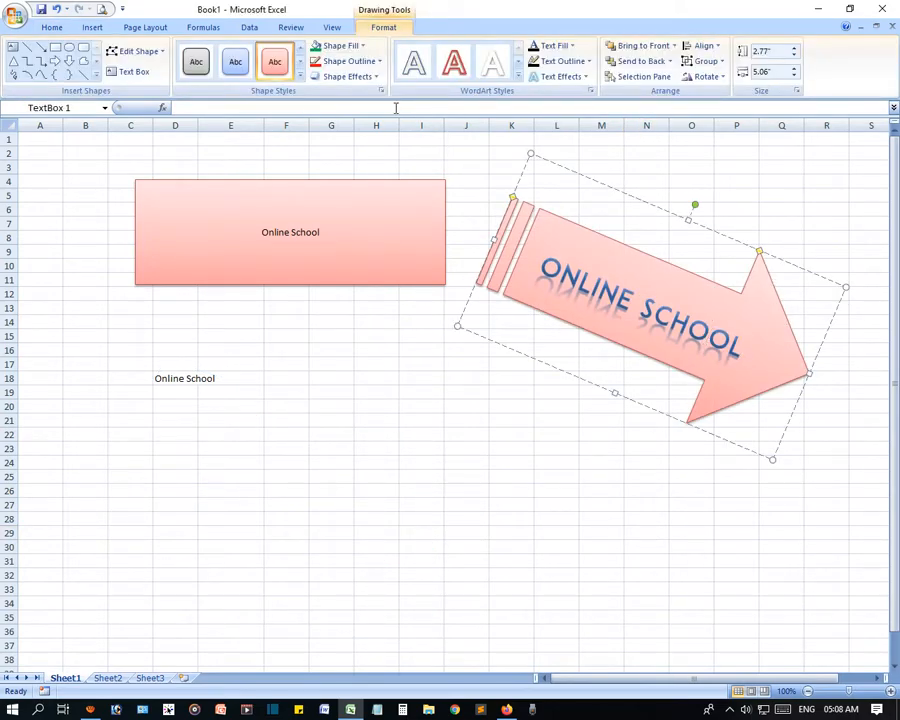
pyautogui.click(299, 77)
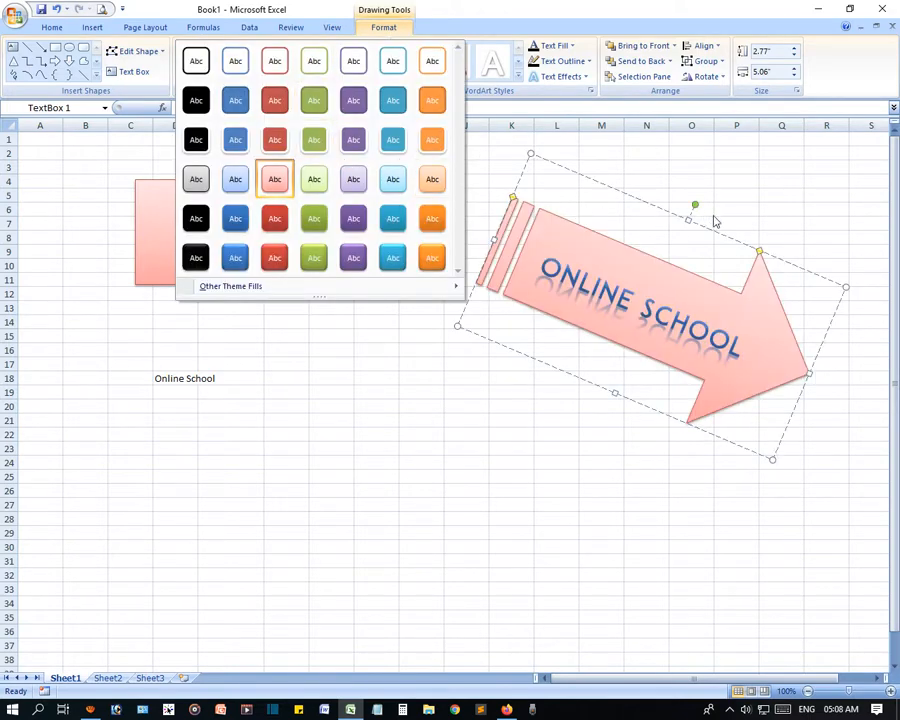
pyautogui.click(762, 279)
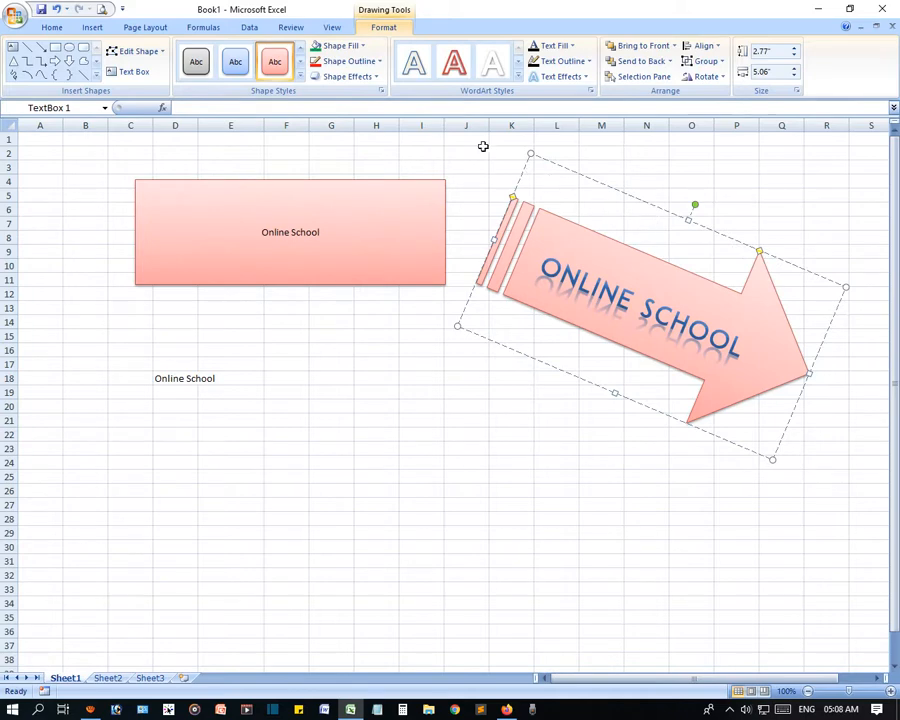
pyautogui.click(517, 80)
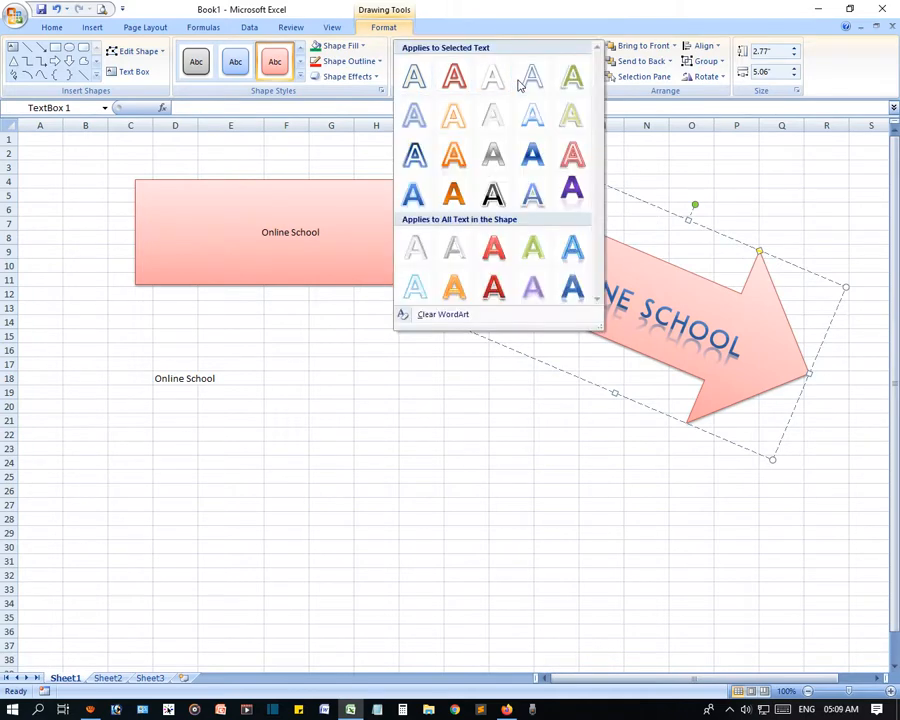
pyautogui.click(456, 314)
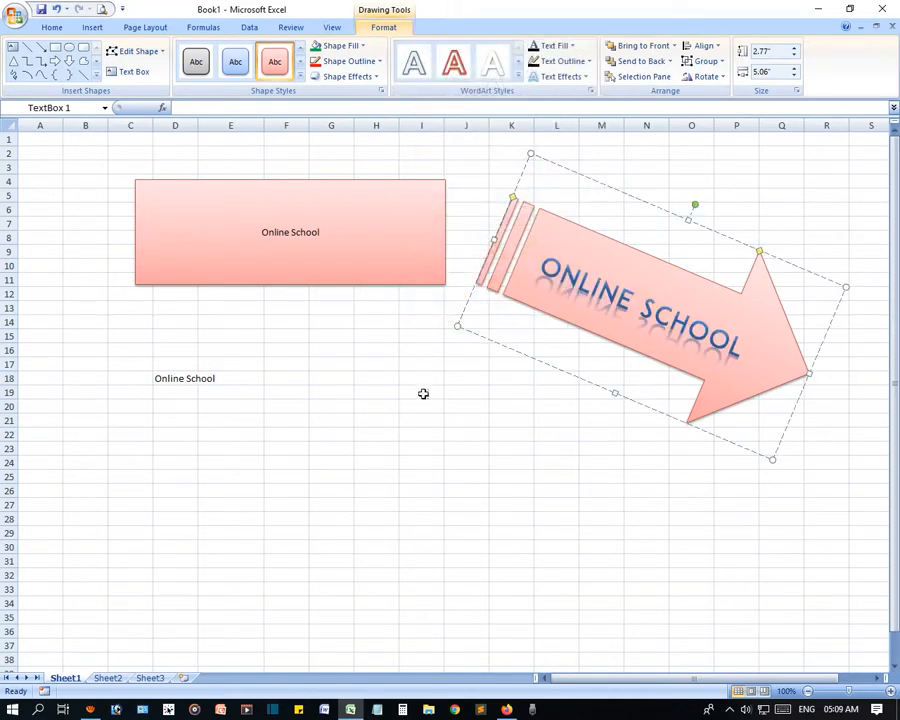
# - Apply the plain white fill from the other theme fills to the arrow text box
pyautogui.click(299, 76)
pyautogui.moveTo(224, 290)
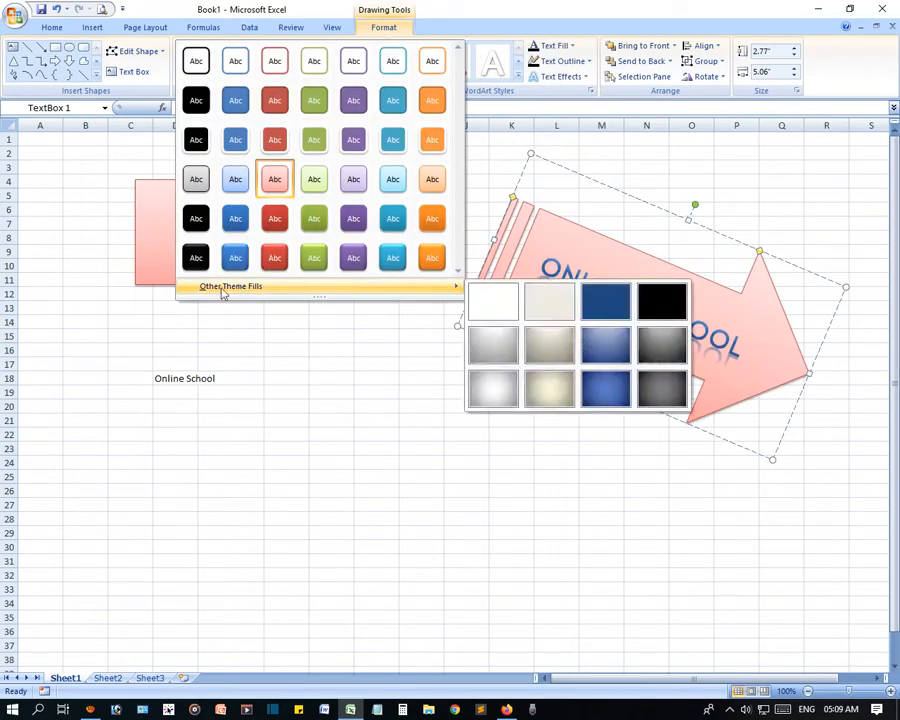
pyautogui.click(490, 304)
pyautogui.click(558, 456)
pyautogui.click(802, 365)
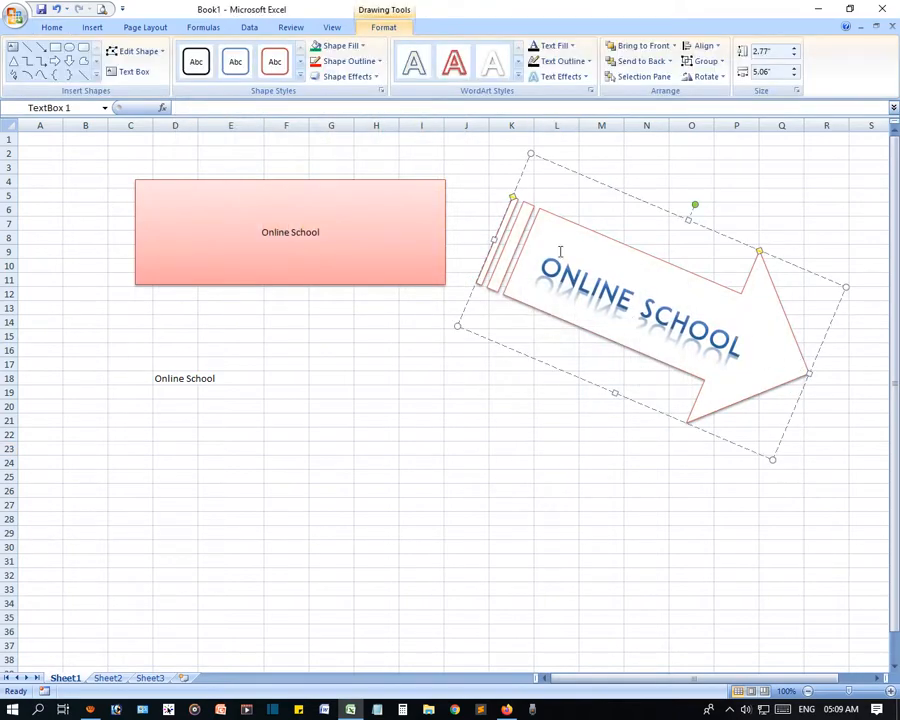
# - Set the arrow text box to no fill and no outline, leaving only its WordArt text, and deselect it
pyautogui.click(368, 61)
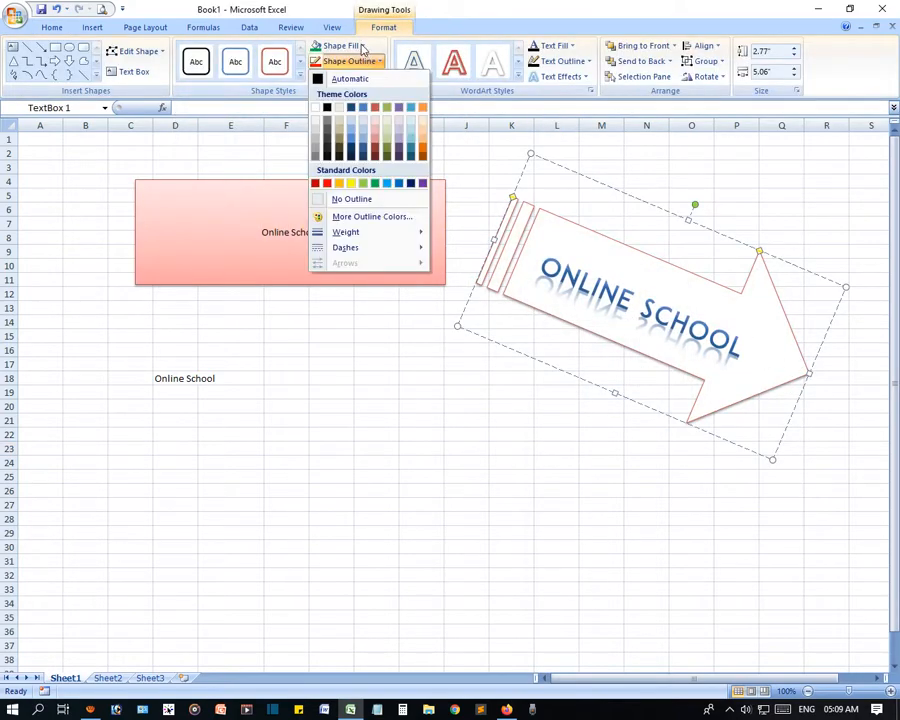
pyautogui.click(362, 46)
pyautogui.click(342, 182)
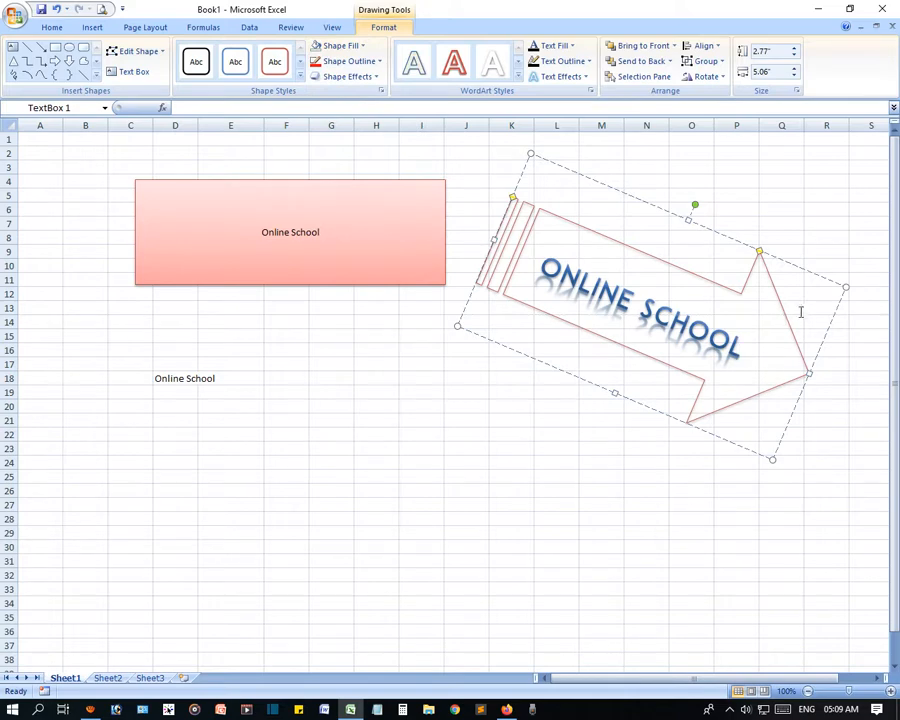
pyautogui.click(366, 62)
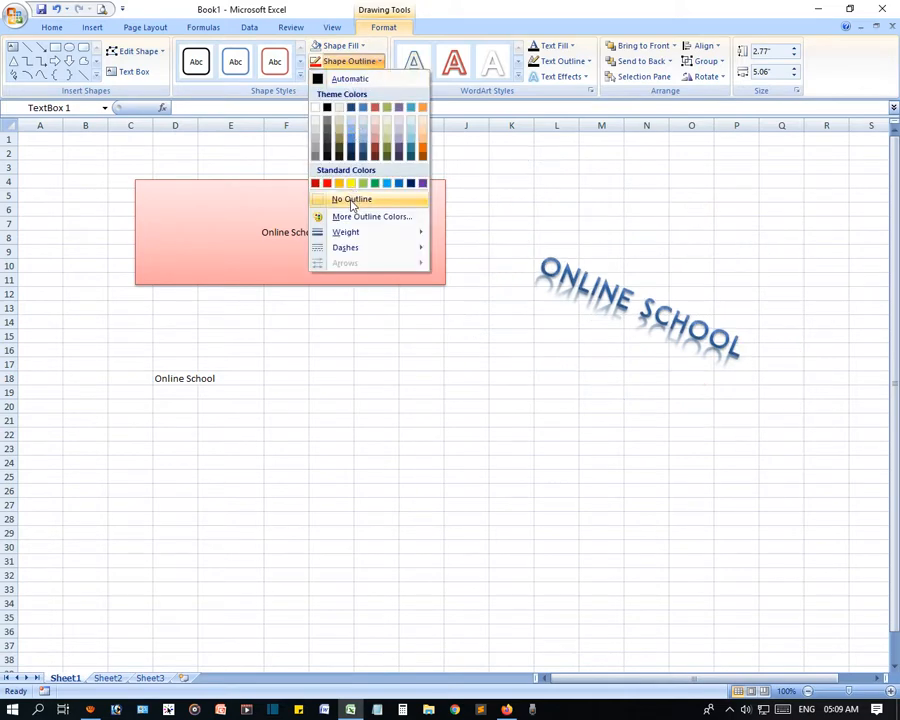
pyautogui.click(352, 200)
pyautogui.click(466, 448)
pyautogui.click(700, 414)
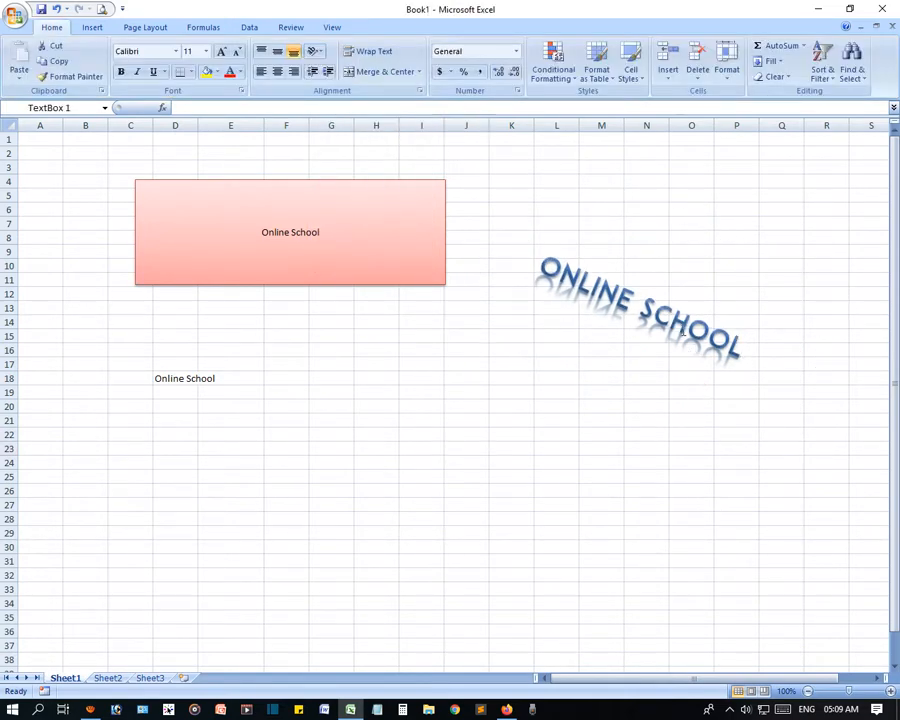
pyautogui.click(644, 447)
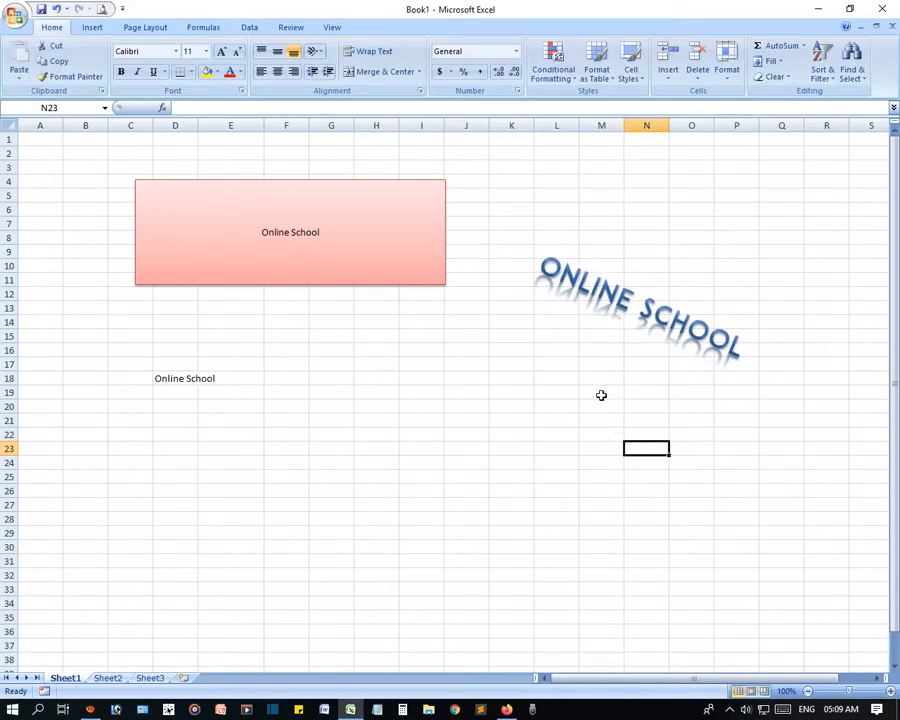
# - Delete the light red rectangular text box from the sheet
pyautogui.click(365, 259)
pyautogui.click(325, 348)
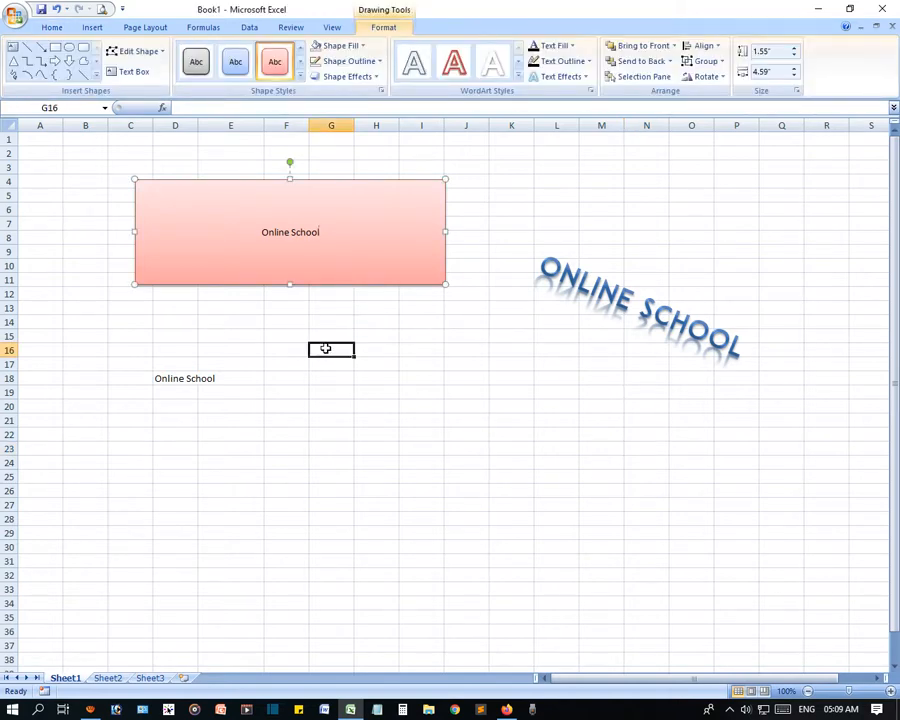
pyautogui.click(513, 517)
pyautogui.click(421, 237)
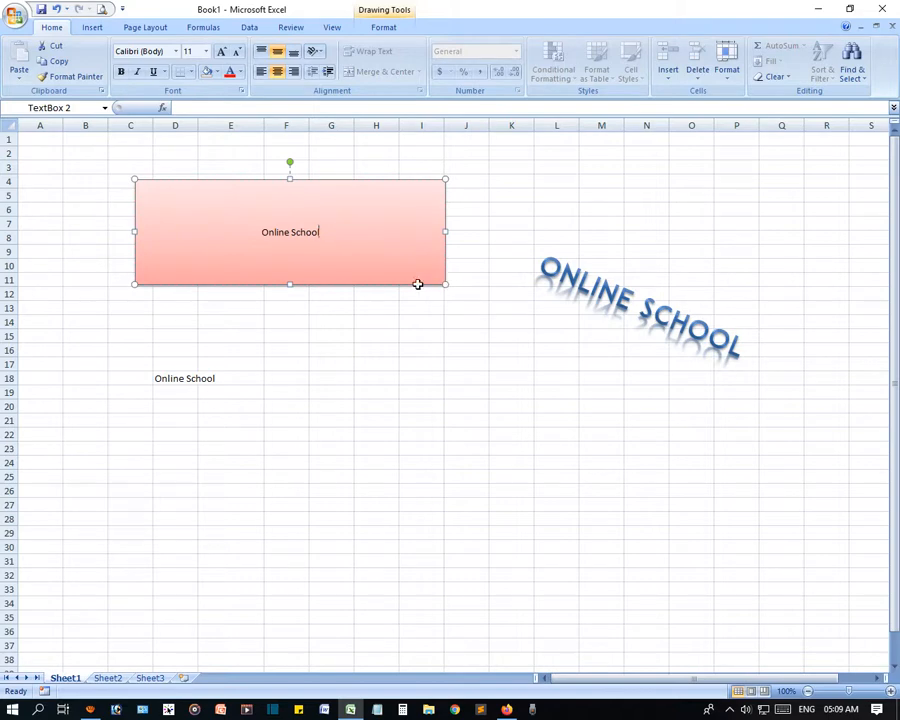
pyautogui.click(418, 284)
pyautogui.press('Delete')
pyautogui.click(176, 179)
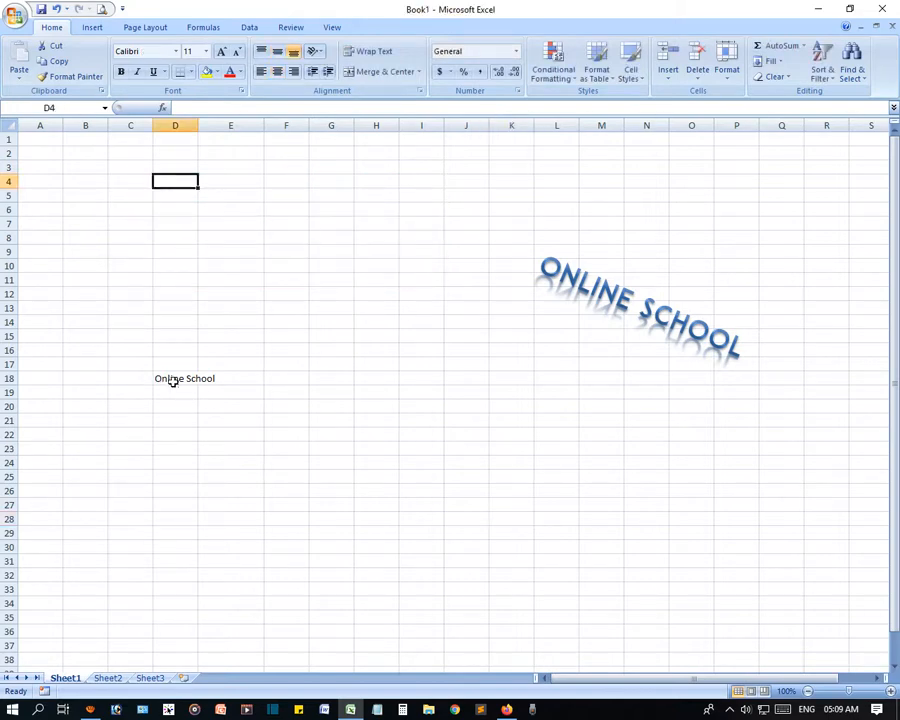
# - Move the rotated WordArt text box across the sheet, placing its text over about columns C to G above the plain Online School text
pyautogui.click(174, 379)
pyautogui.click(602, 266)
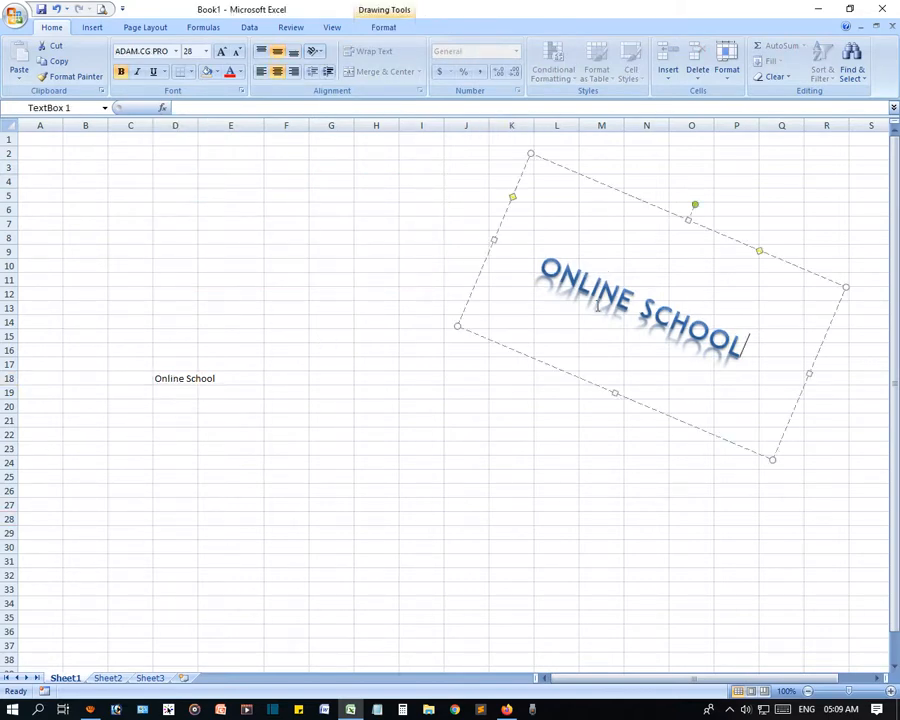
pyautogui.moveTo(597, 278); pyautogui.dragTo(300, 270)
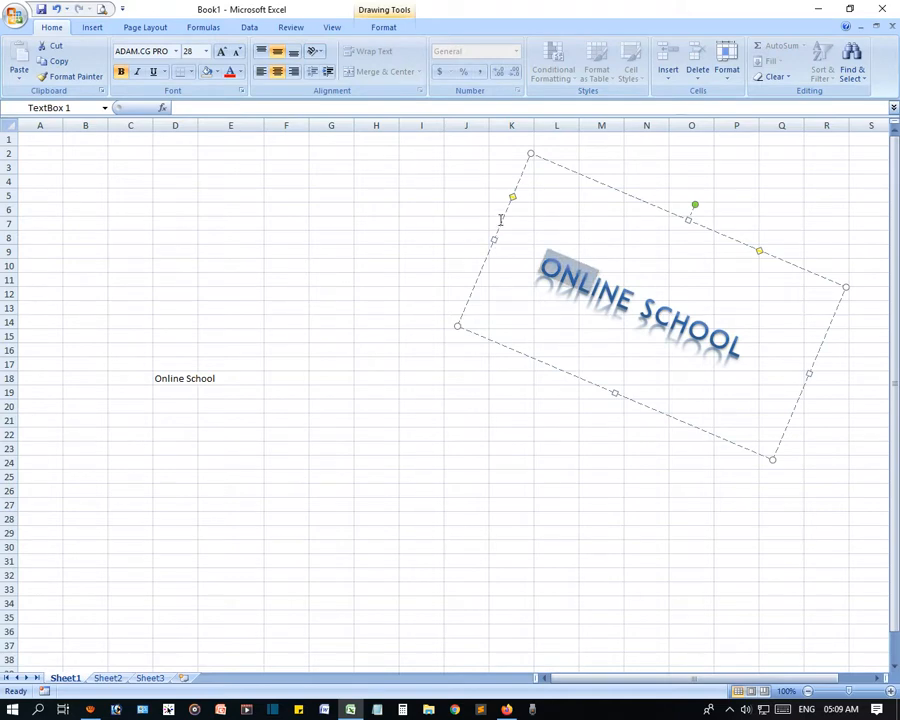
pyautogui.moveTo(501, 219); pyautogui.dragTo(103, 197)
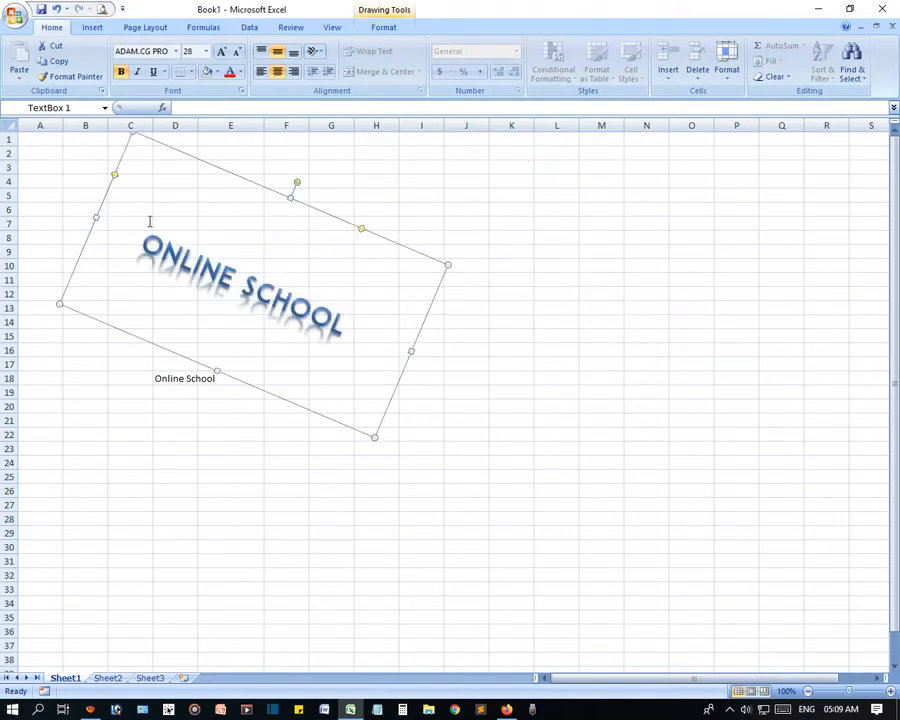
pyautogui.click(548, 420)
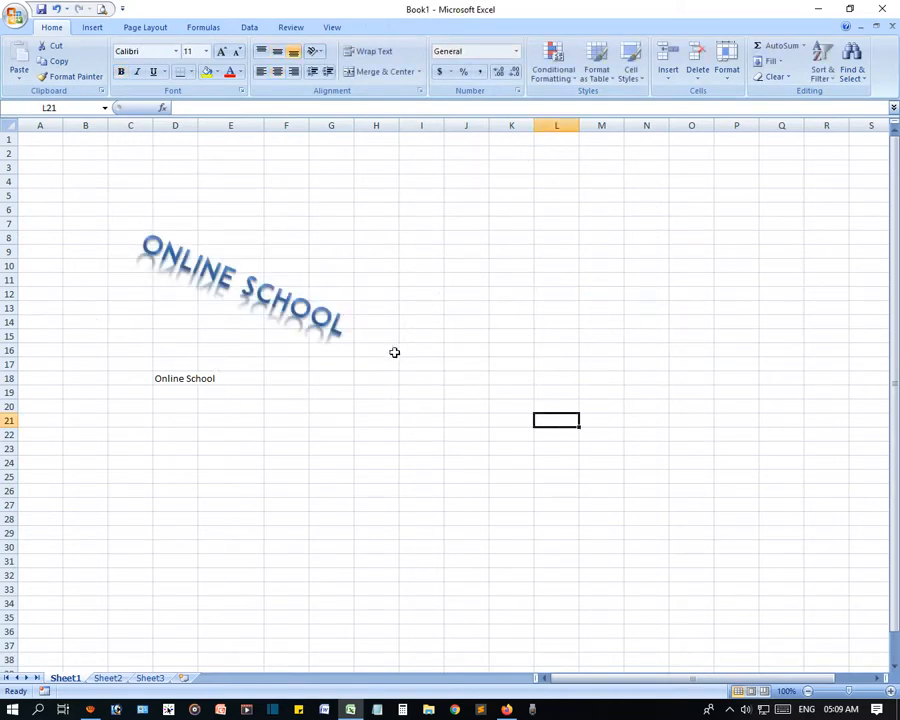
# - Check the sheet in print preview, enlarging the page to examine the WordArt text, and return to the worksheet
pyautogui.click(101, 9)
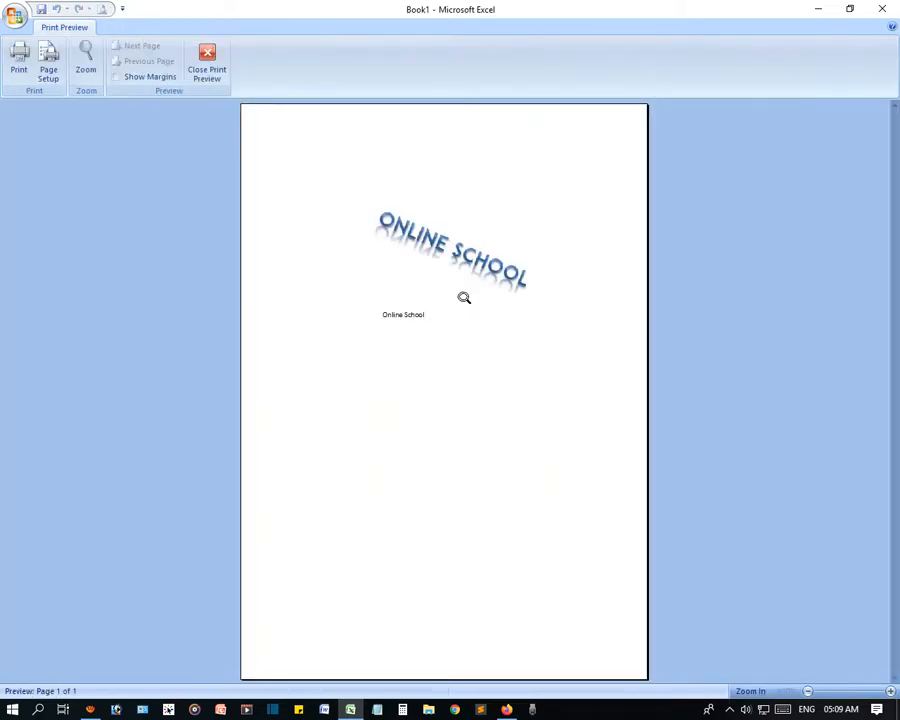
pyautogui.click(464, 298)
pyautogui.scroll(-3, 515, 369)
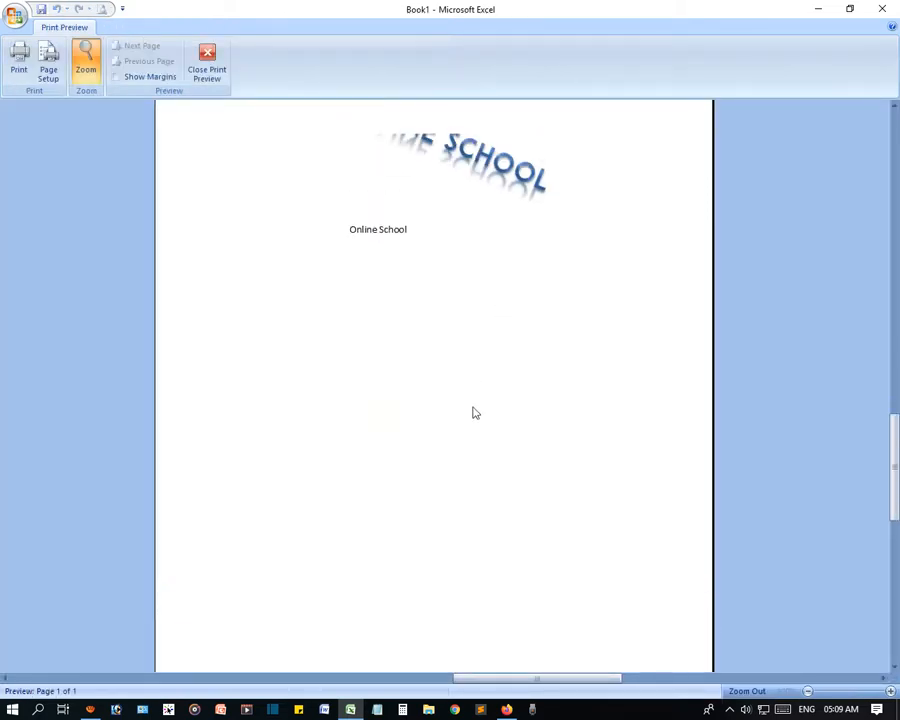
pyautogui.scroll(5, 422, 286)
pyautogui.click(203, 82)
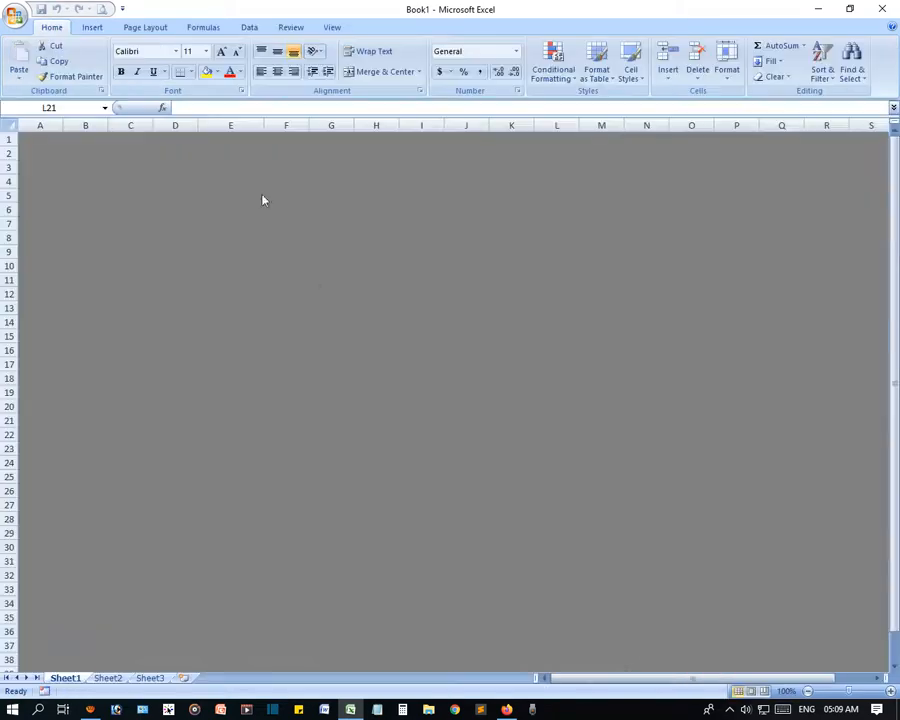
pyautogui.click(584, 451)
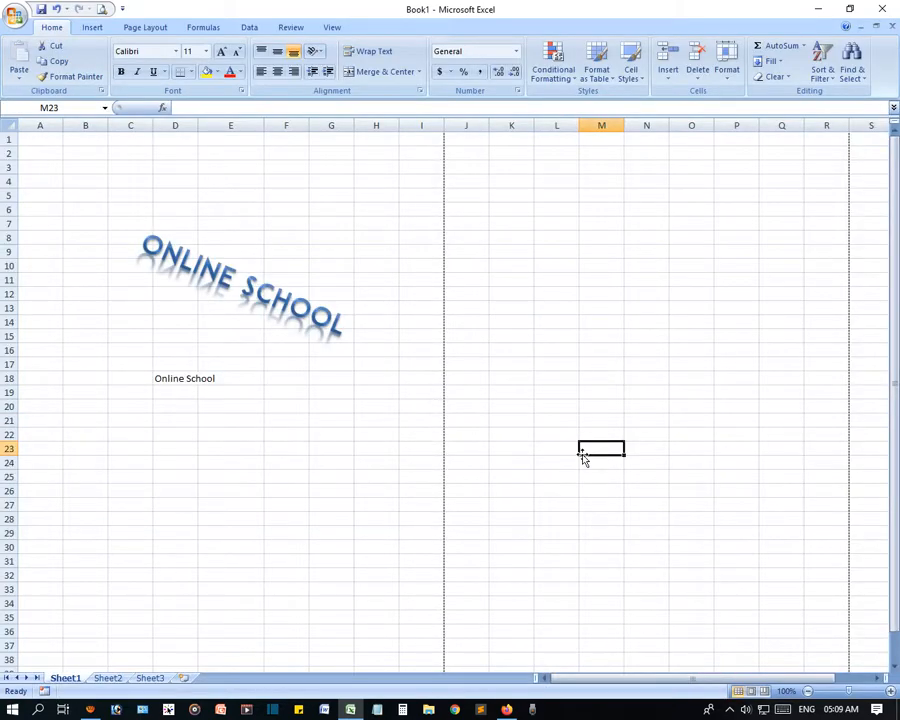